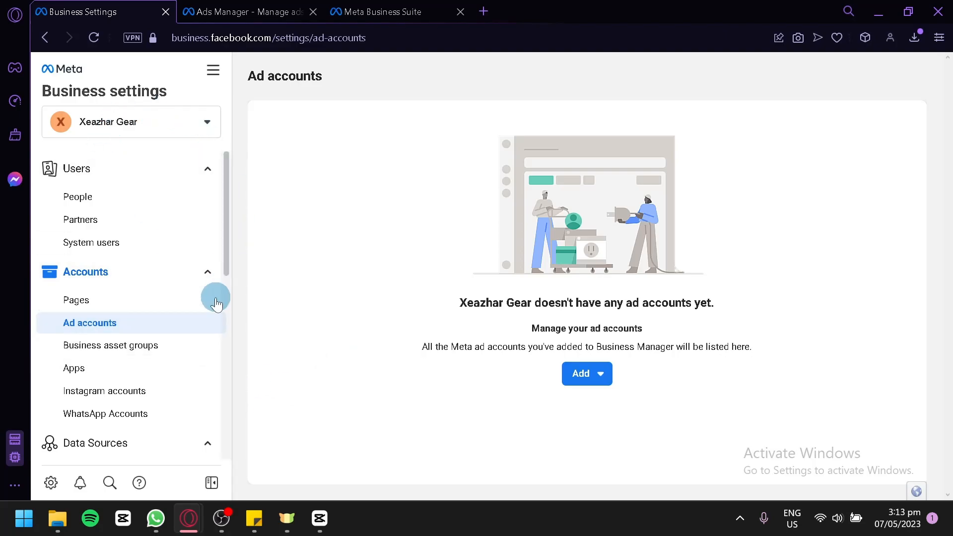
Start a new ad account named Xeazhar with the (GMT-07:00) America/Los Angeles time zone and USD — US Dollars currency.
click(600, 378)
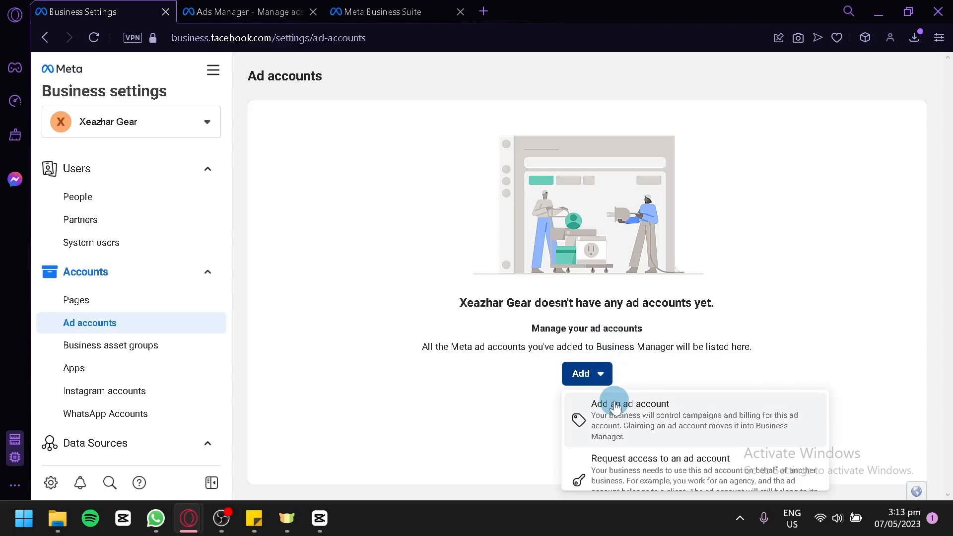
scroll(615, 421, down, 1)
scroll(627, 424, up, 1)
scroll(631, 426, down, 1)
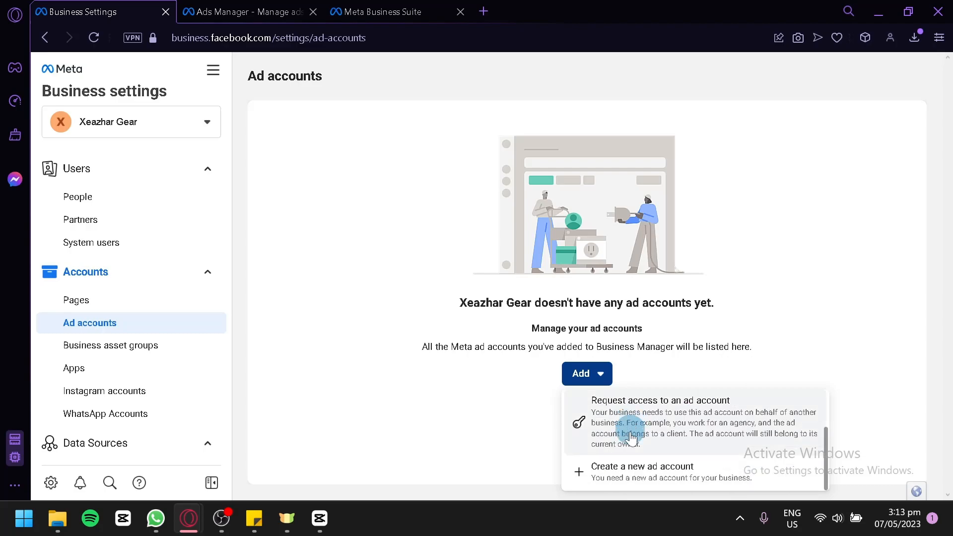
click(624, 473)
click(504, 229)
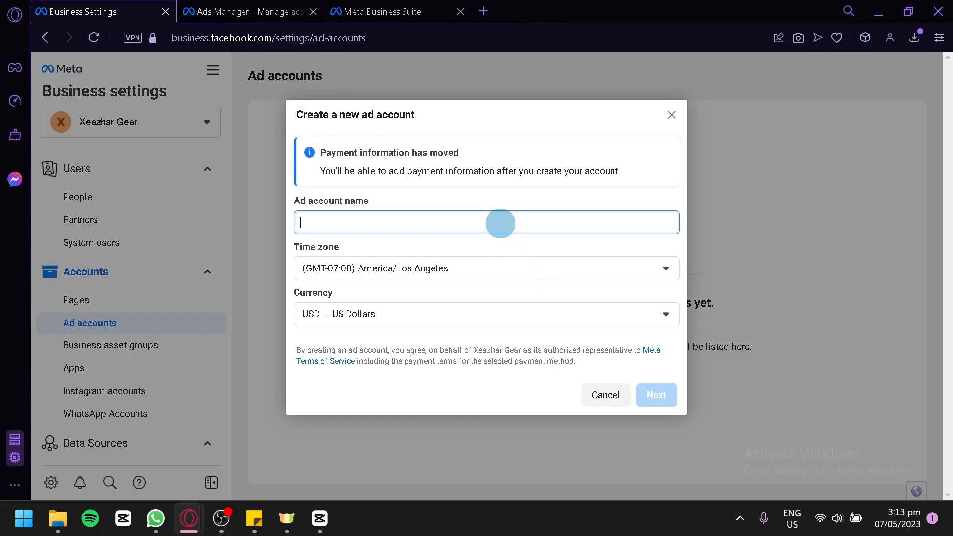
text(Xeazhar)
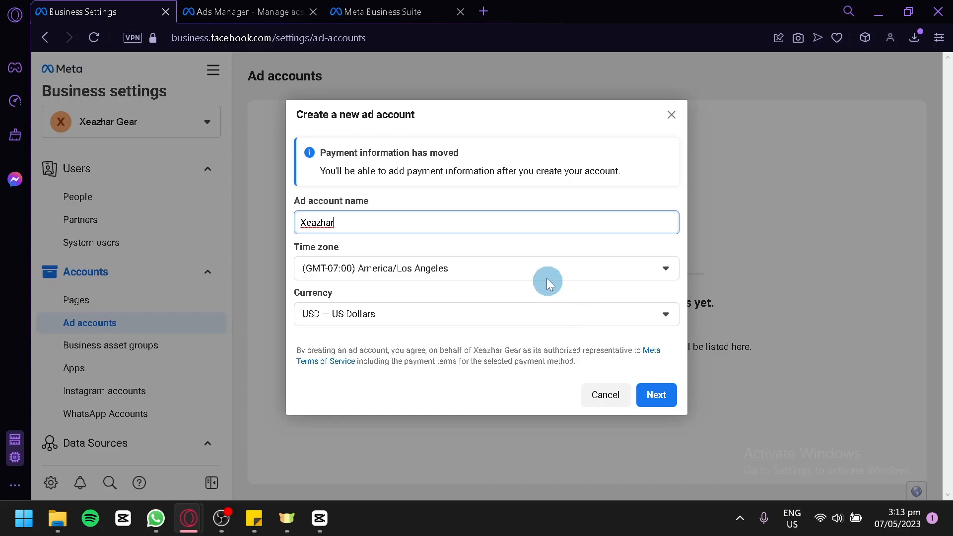
click(477, 269)
click(485, 269)
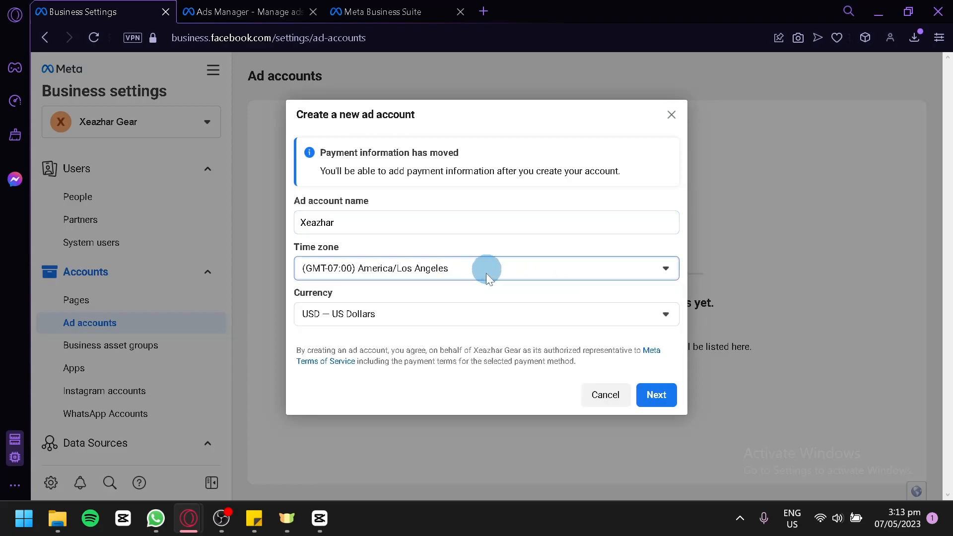
click(490, 313)
click(490, 313)
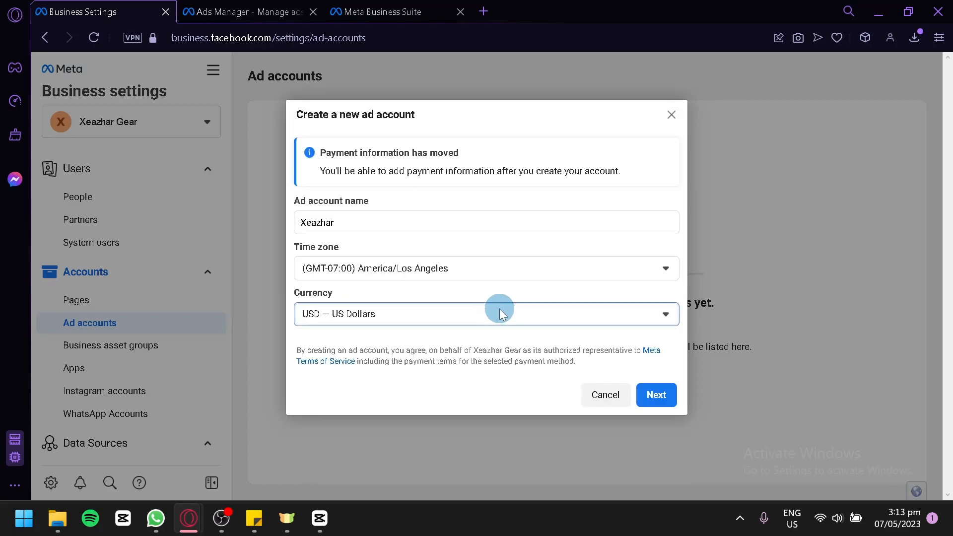
Set the ad account's use to My business (Xeazhar Gear) and create it.
click(656, 403)
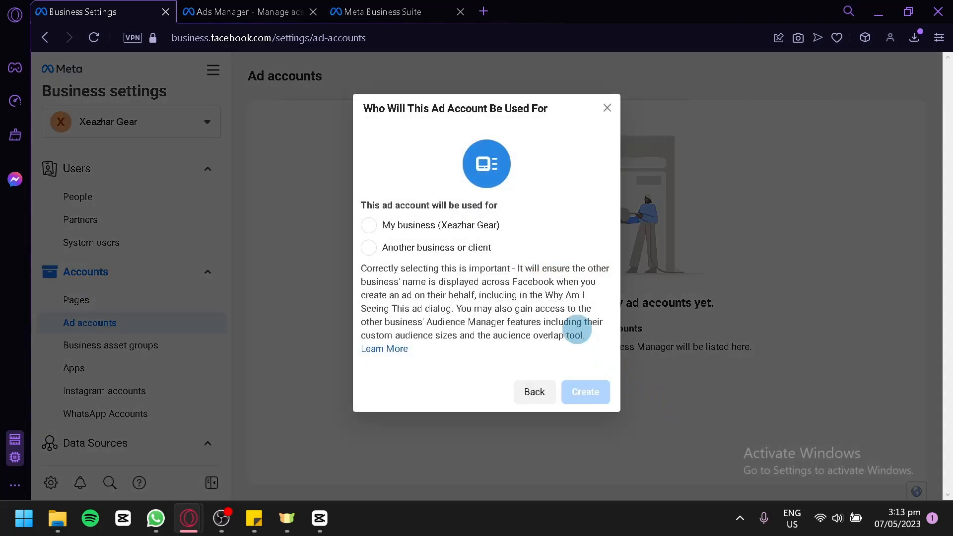
click(369, 226)
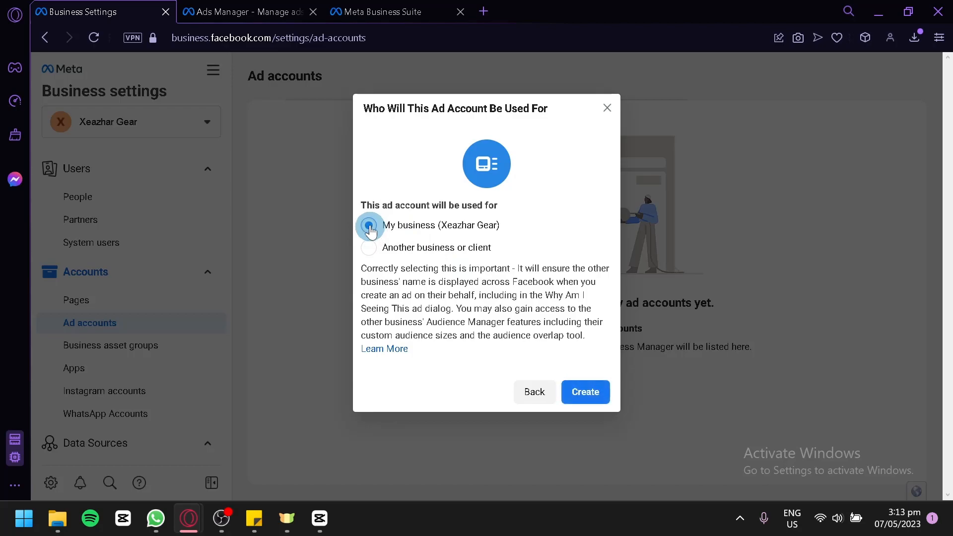
click(576, 392)
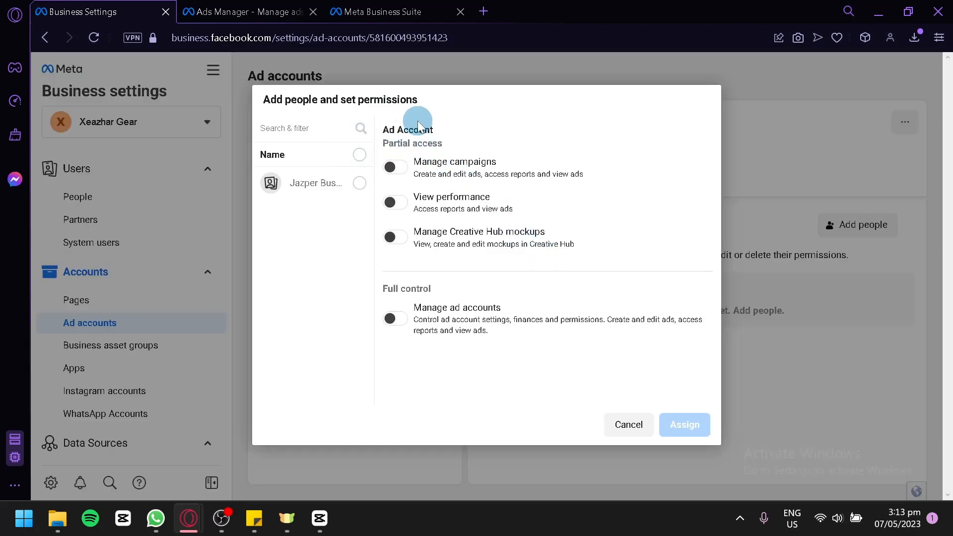
Assign the listed person full control with Manage ad accounts, and exit the setup without adding payment information.
click(403, 167)
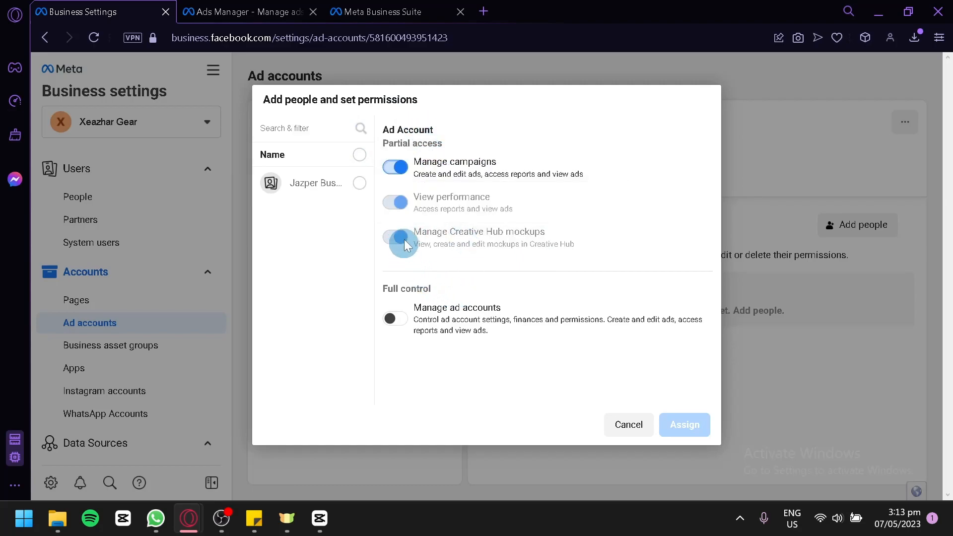
click(394, 319)
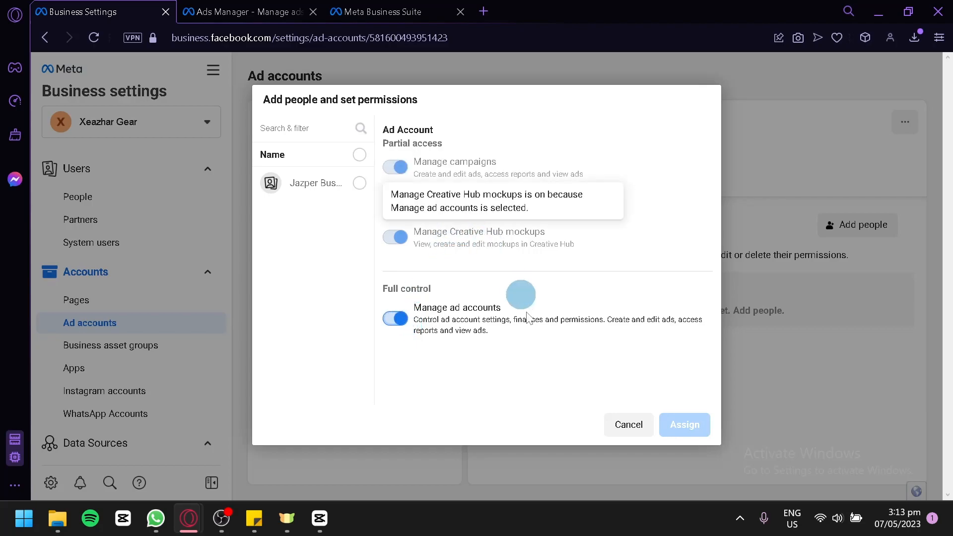
click(359, 182)
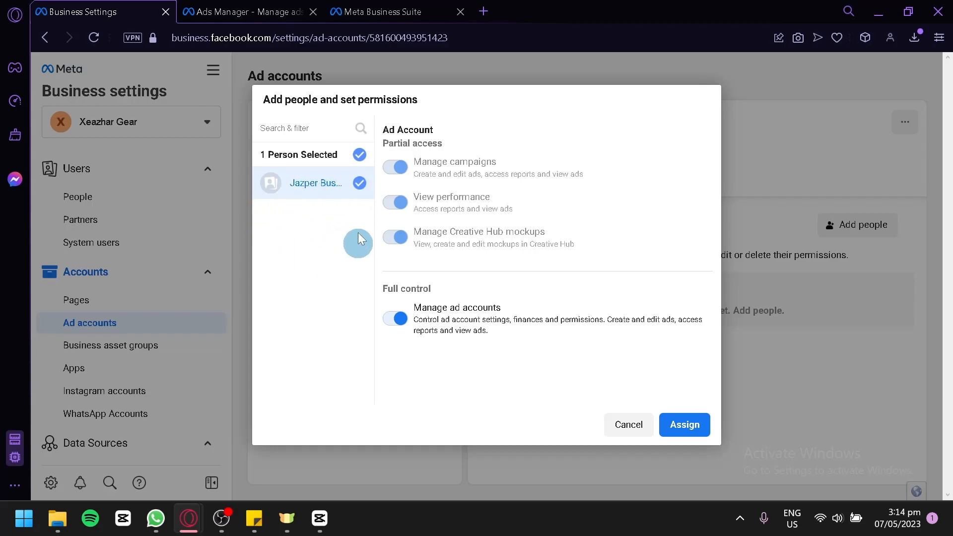
click(686, 423)
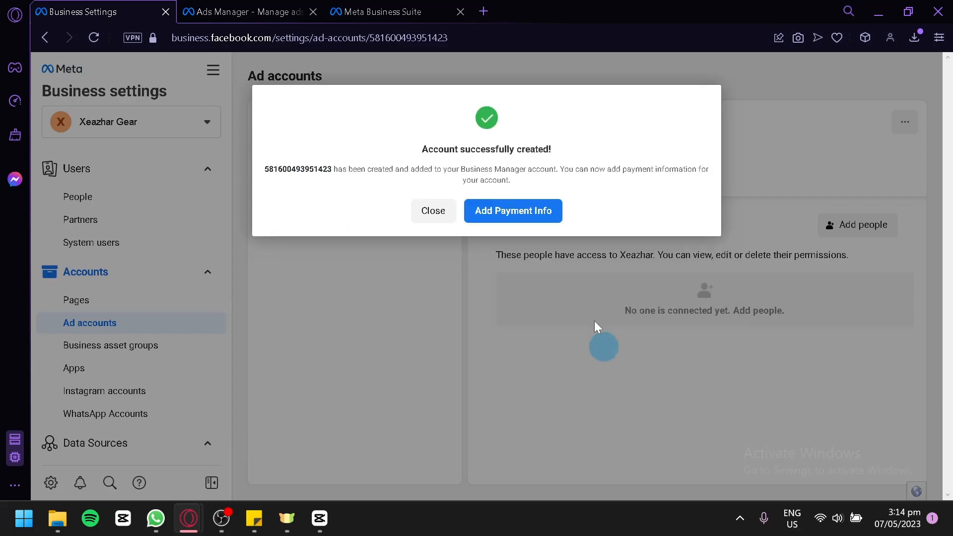
click(435, 210)
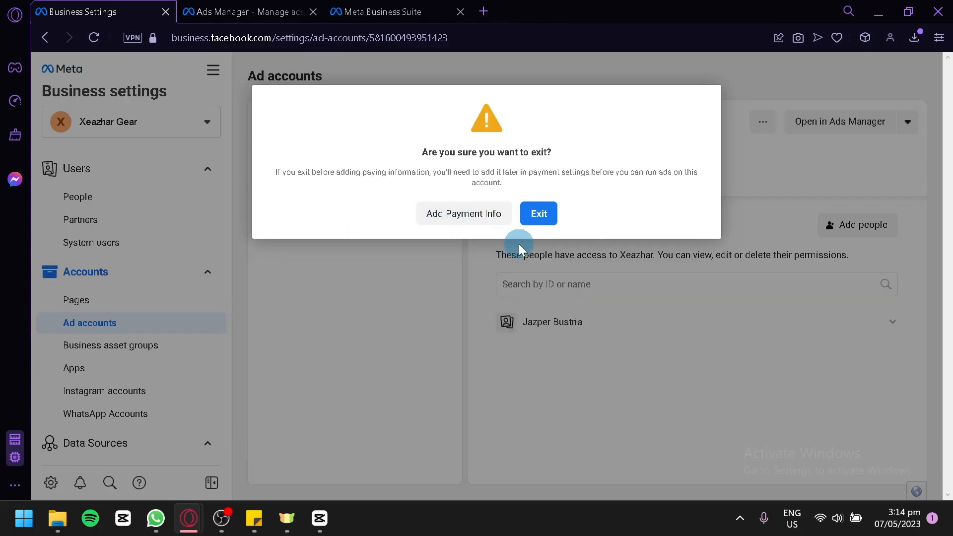
click(535, 217)
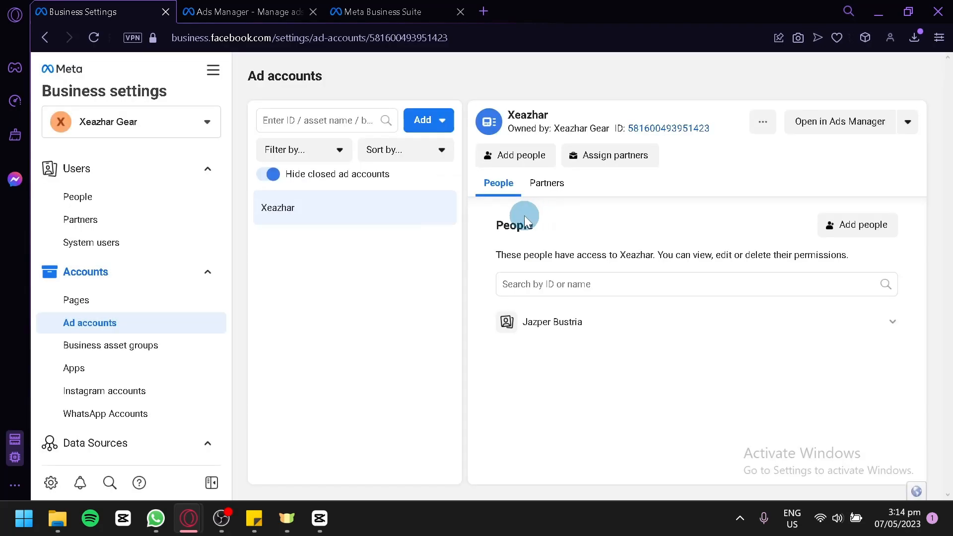
Look through the business's people, partners and pages settings, and return to the ad accounts list.
click(177, 203)
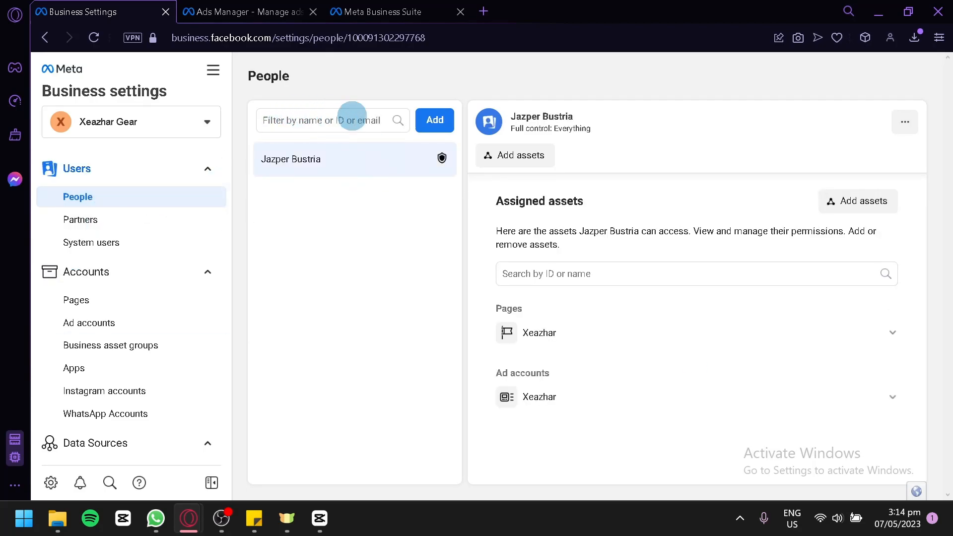
click(145, 216)
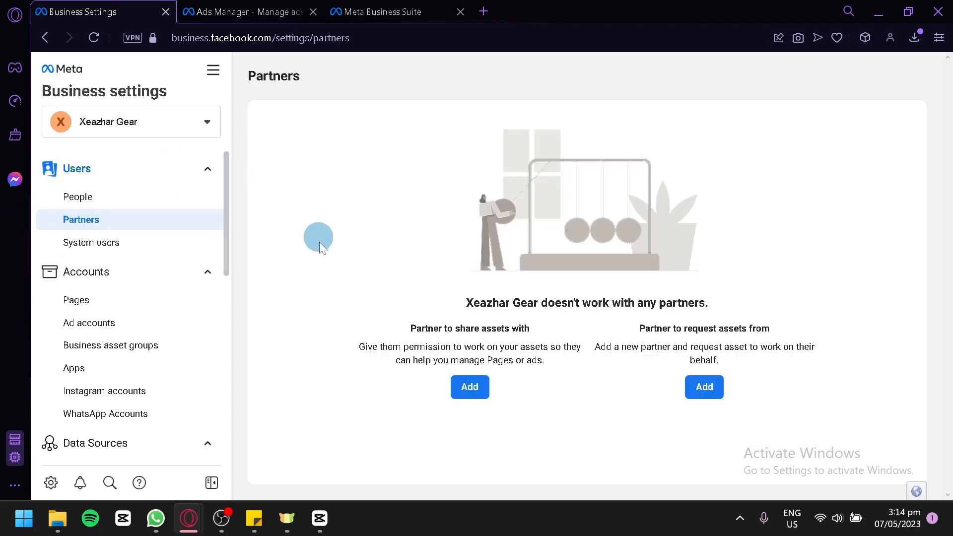
click(127, 309)
click(130, 328)
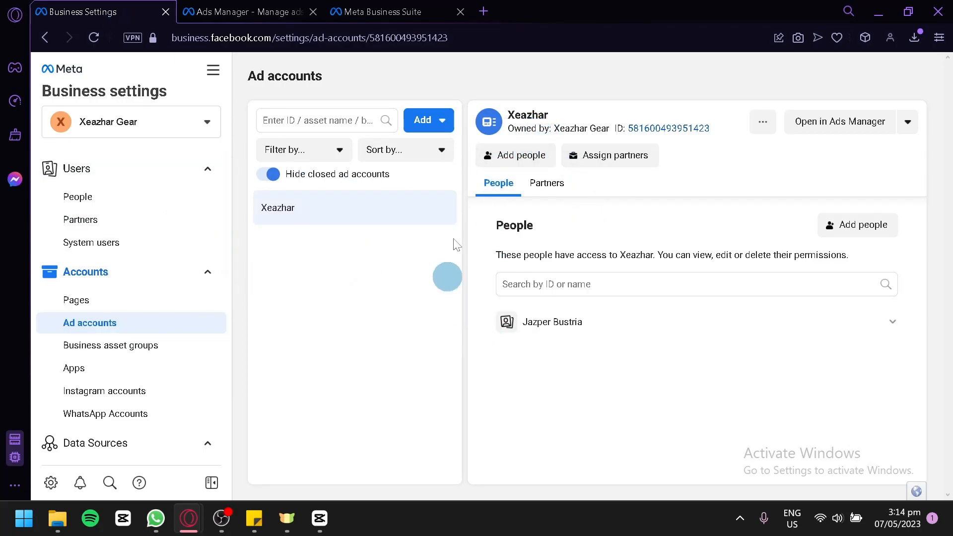
Switch to Ads Manager, check its available ad accounts and reload the page to refresh them.
click(272, 7)
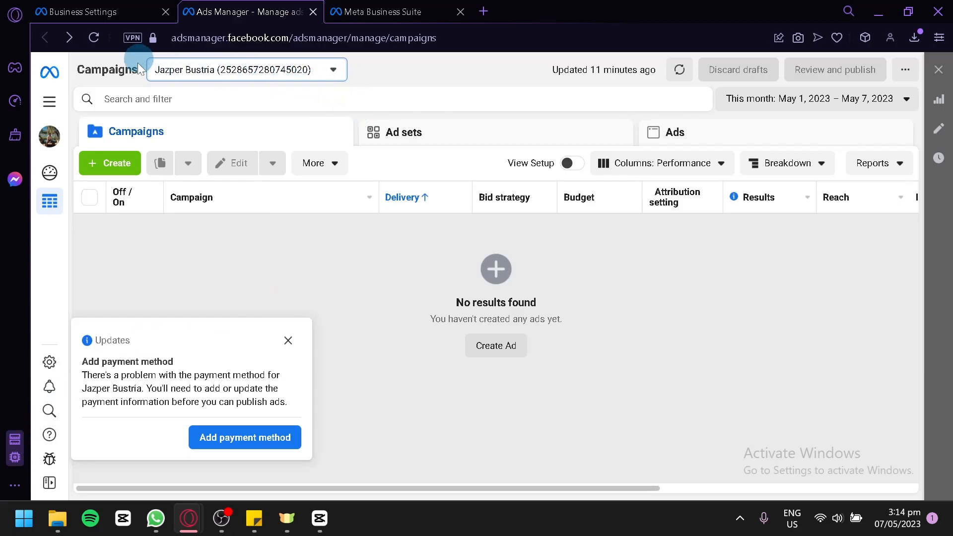
click(323, 64)
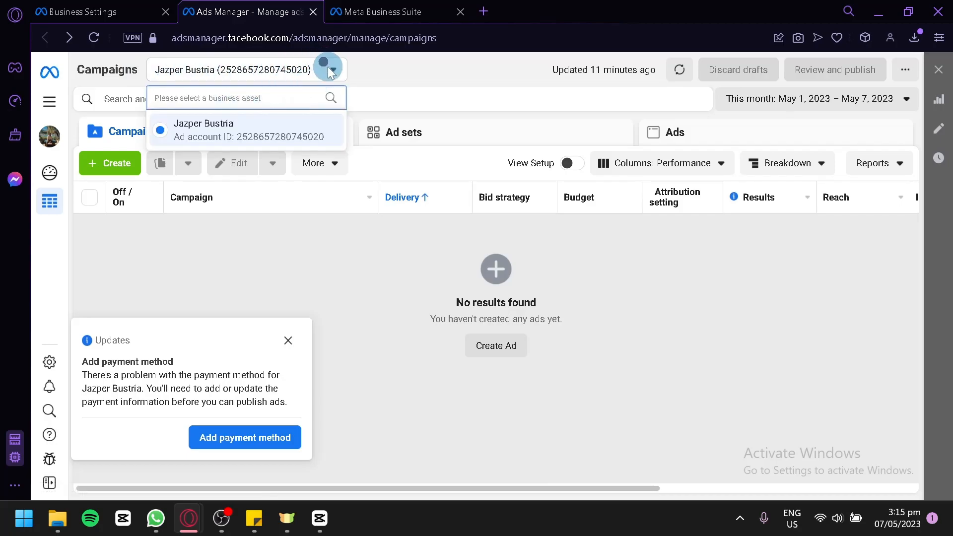
click(327, 67)
click(93, 38)
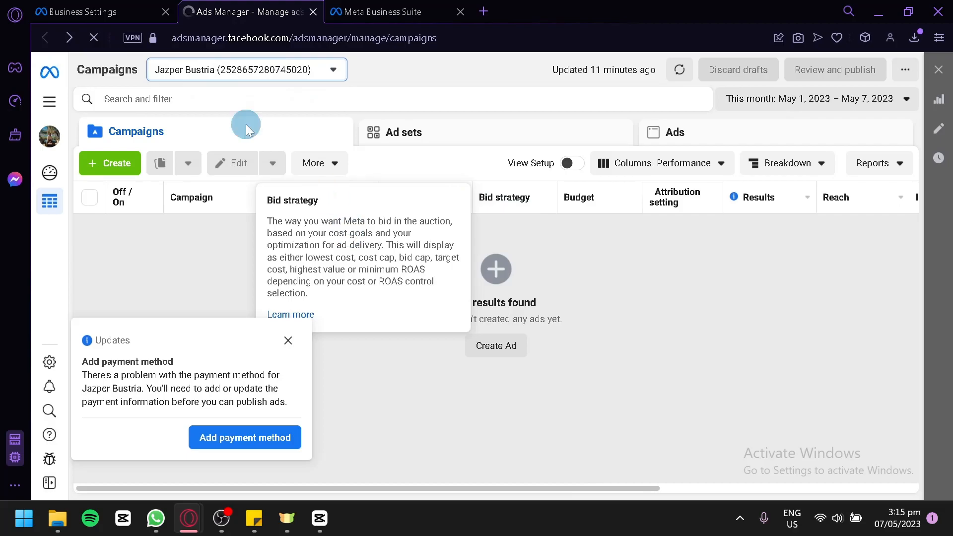
click(149, 11)
click(233, 11)
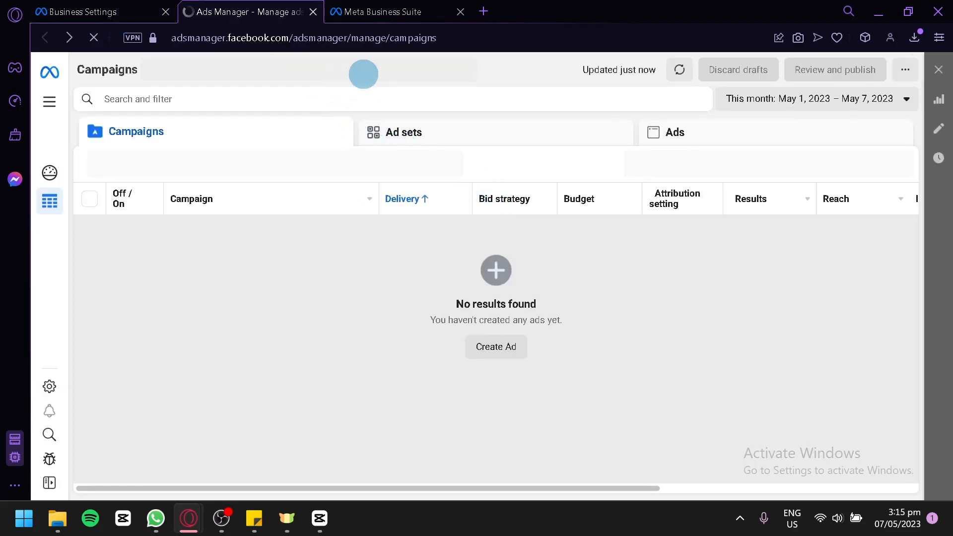
click(124, 11)
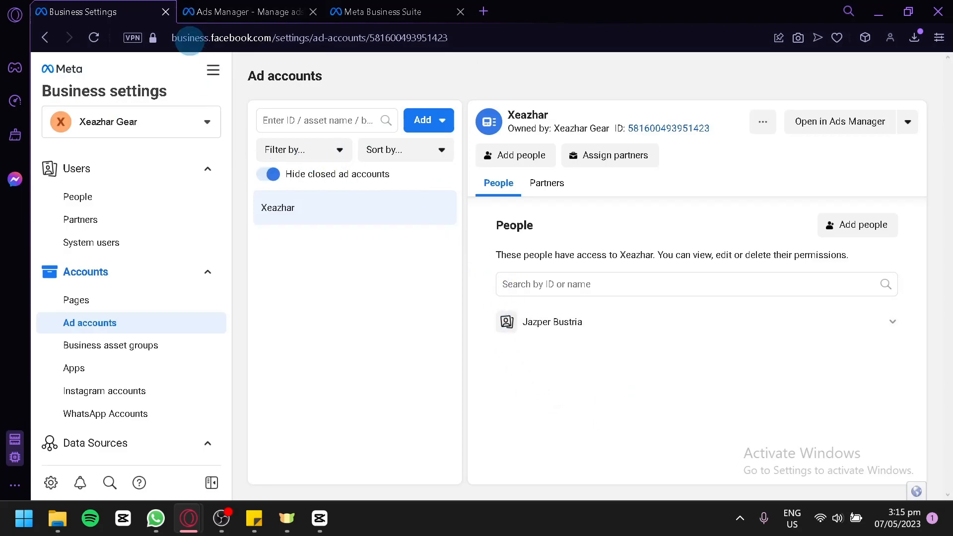
Select the Xeazhar ad account under Xeazhar Gear in Ads Manager, and dismiss the payment method and additional information notices.
click(221, 10)
click(334, 70)
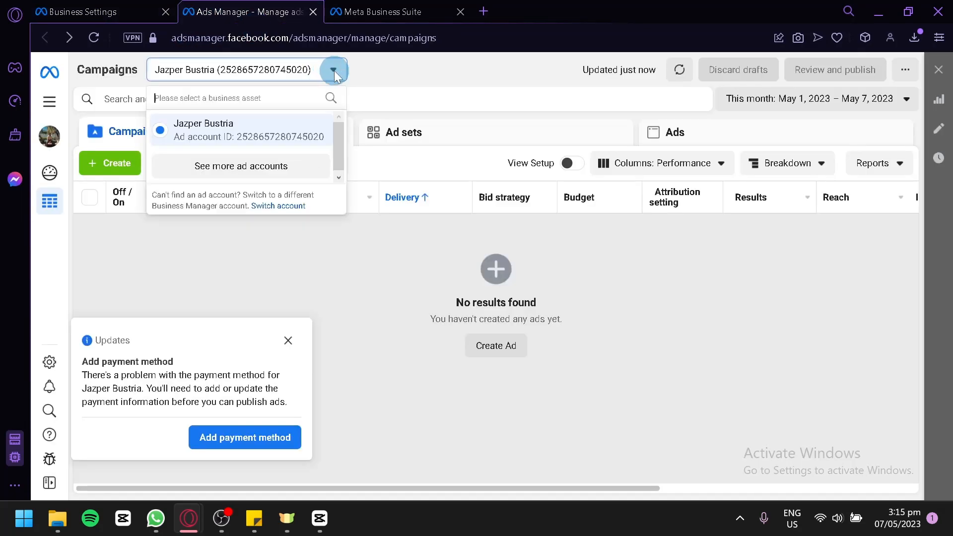
click(285, 169)
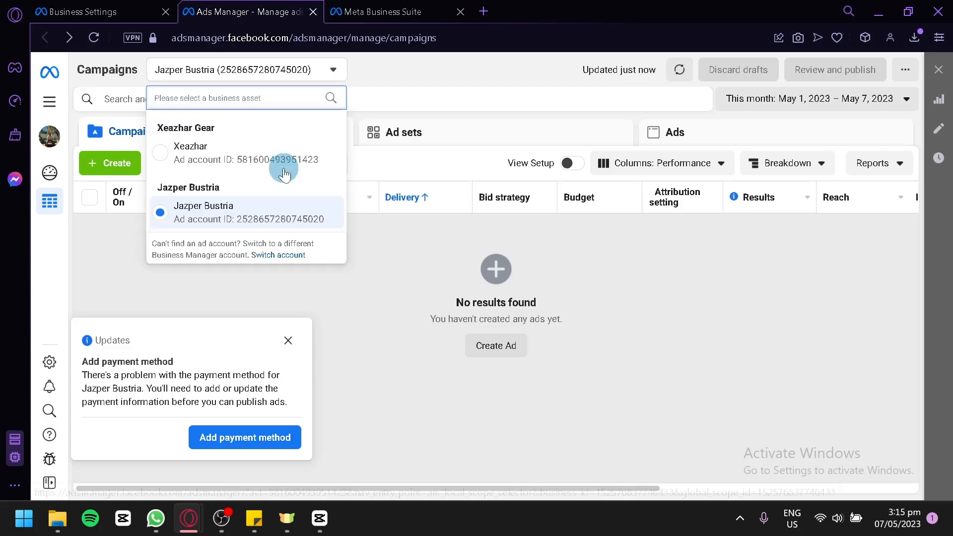
click(164, 150)
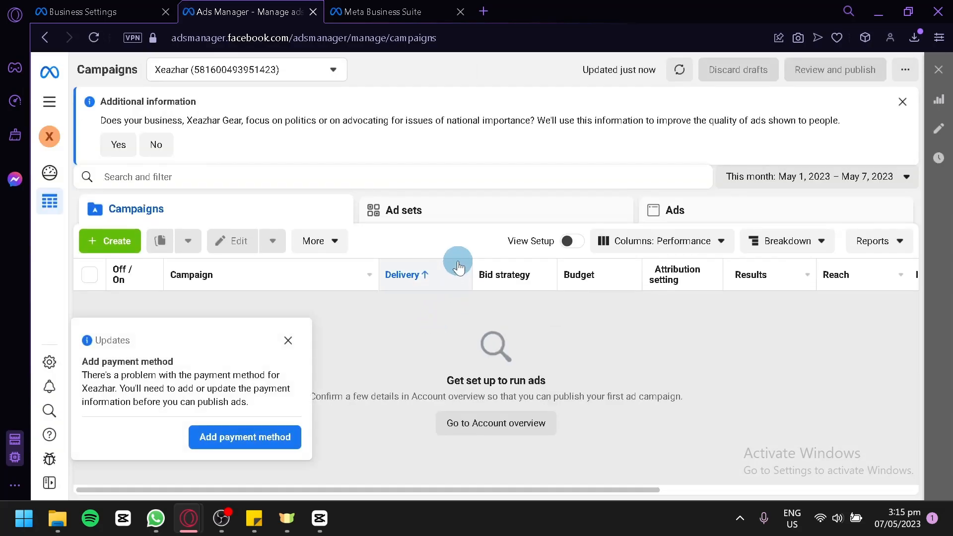
click(288, 342)
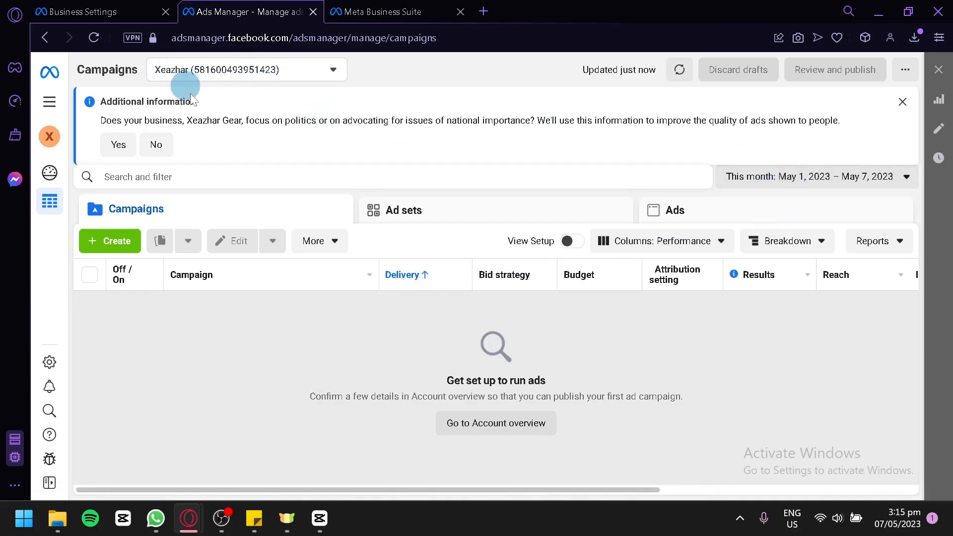
click(902, 102)
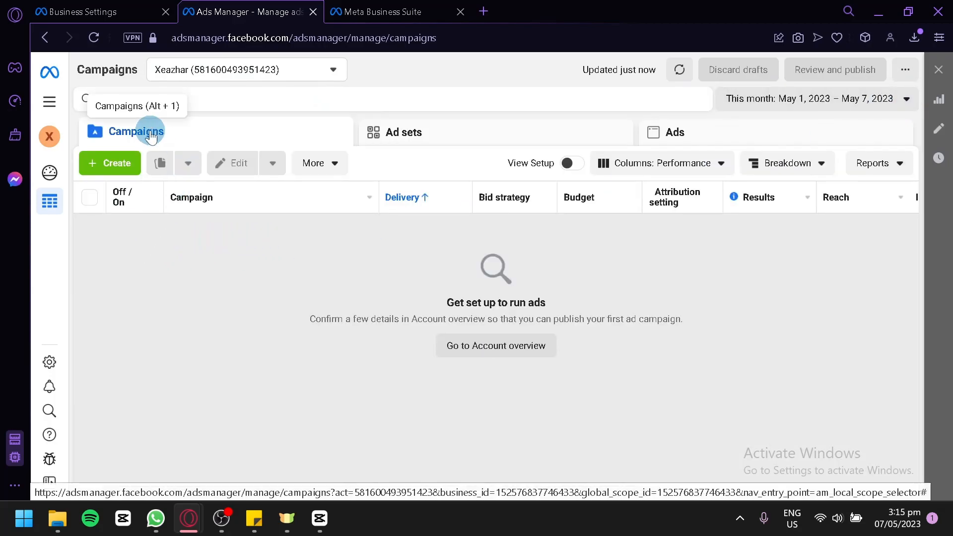
Examine the Ads level and its available column presets, breakdowns and report options.
click(706, 144)
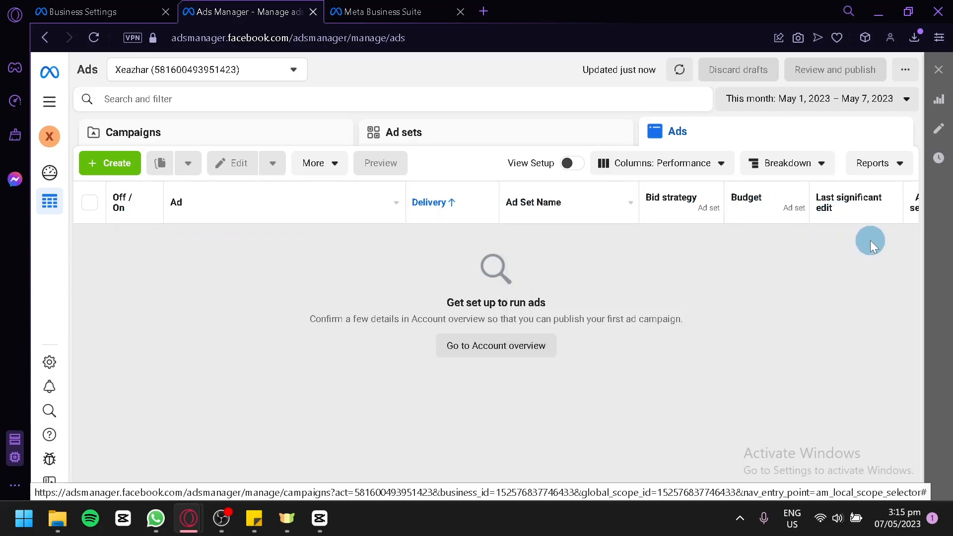
click(722, 165)
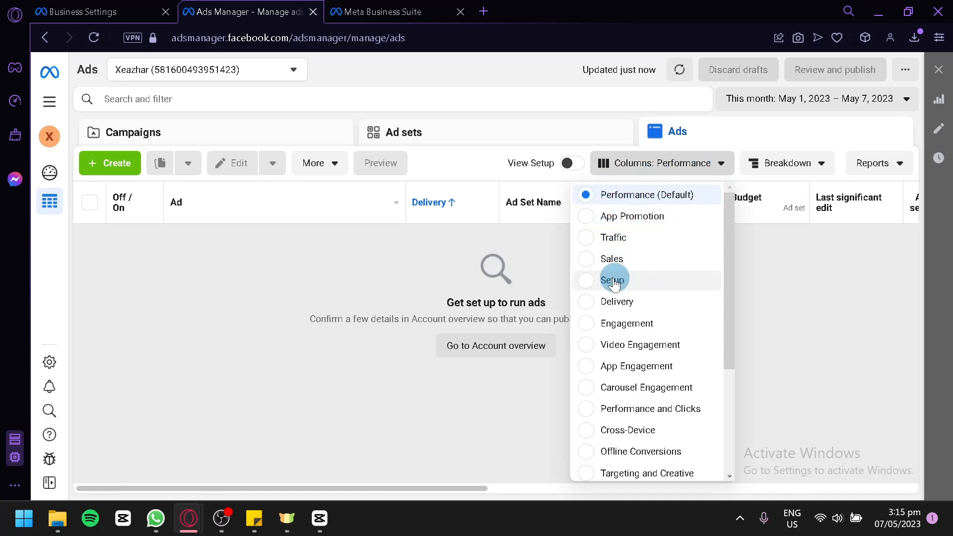
click(801, 303)
click(820, 164)
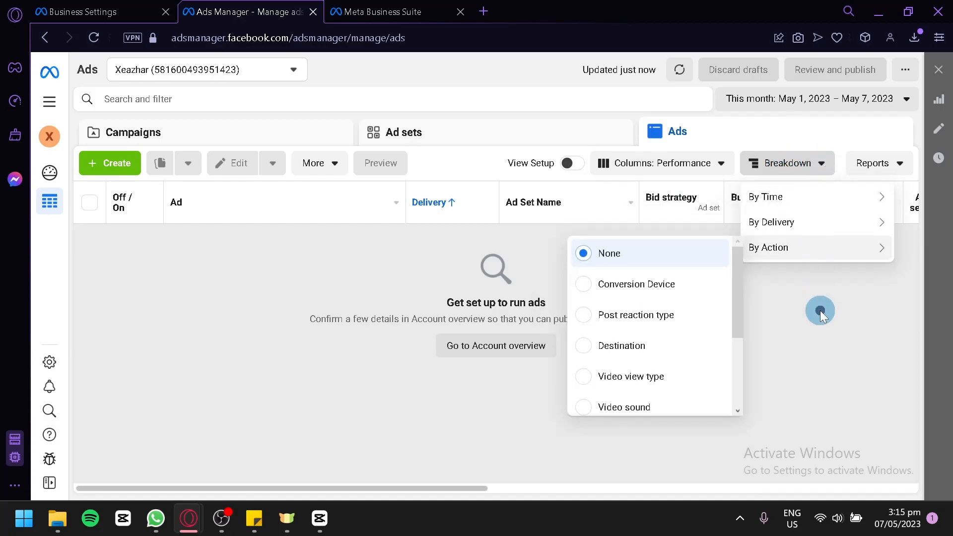
click(900, 166)
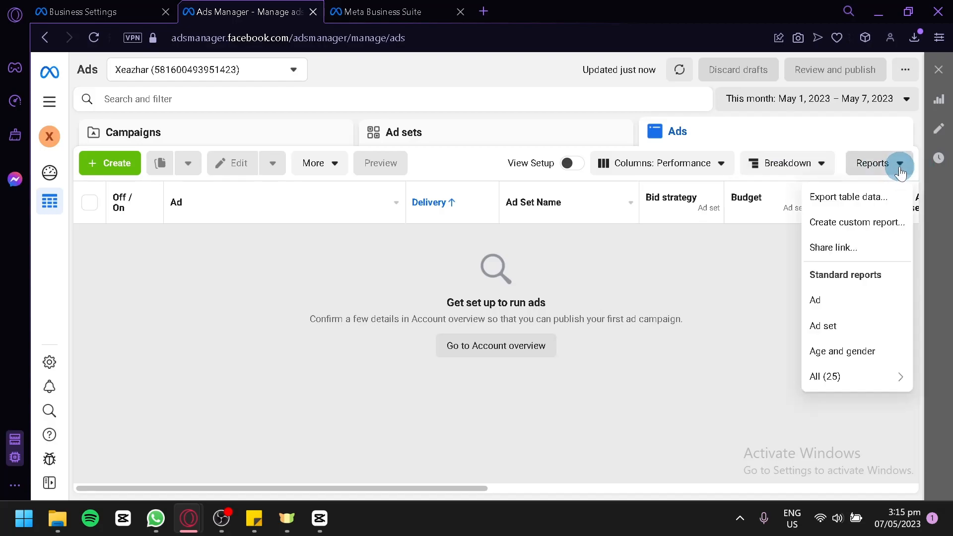
click(597, 330)
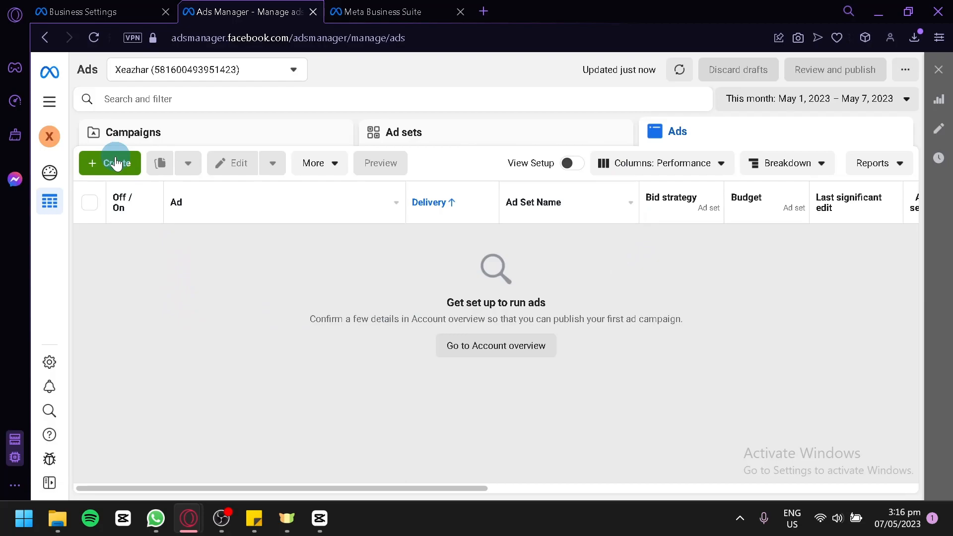
Switch to Meta Business Suite and view its Ads summary page.
click(396, 7)
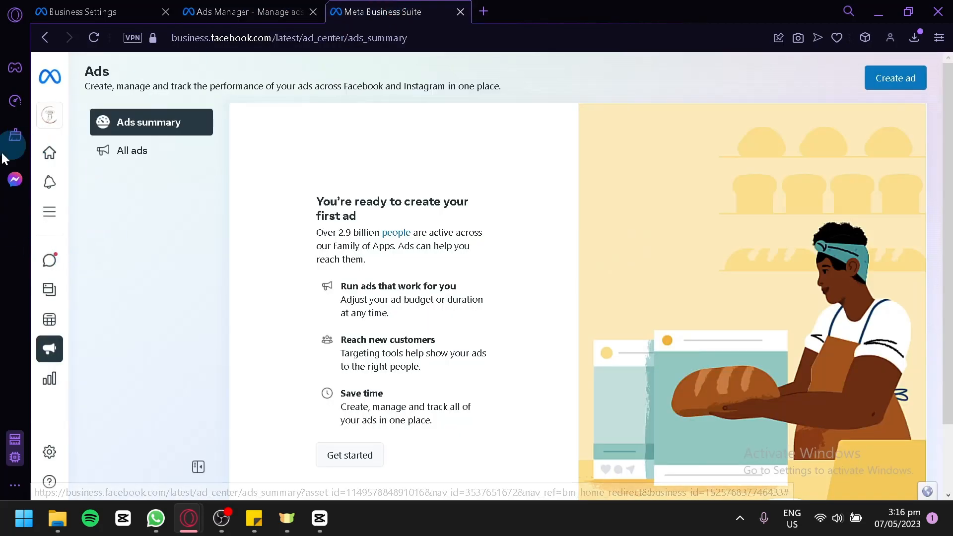
mouse_move(74, 249)
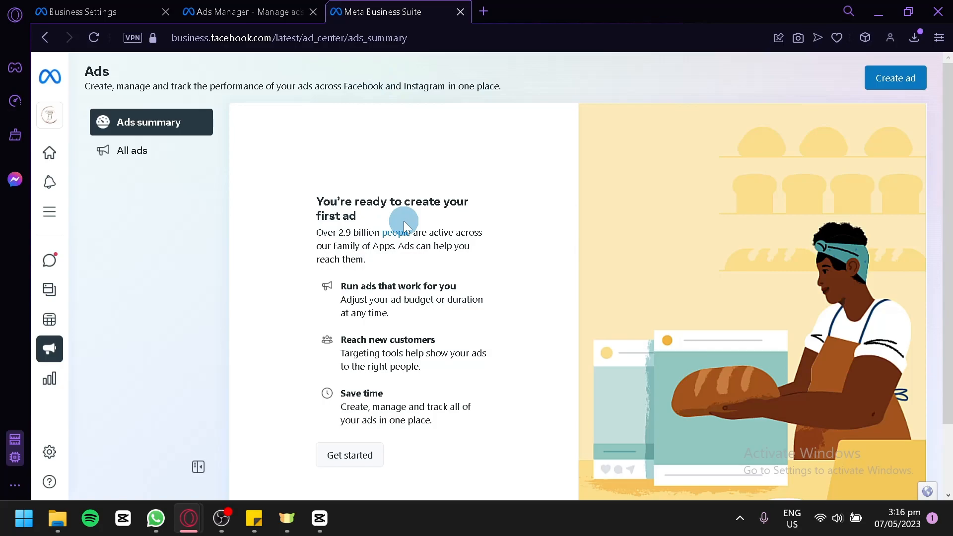
Switch back to Ads Manager and create a new campaign with the Leads objective.
scroll(400, 224, down, 2)
click(250, 12)
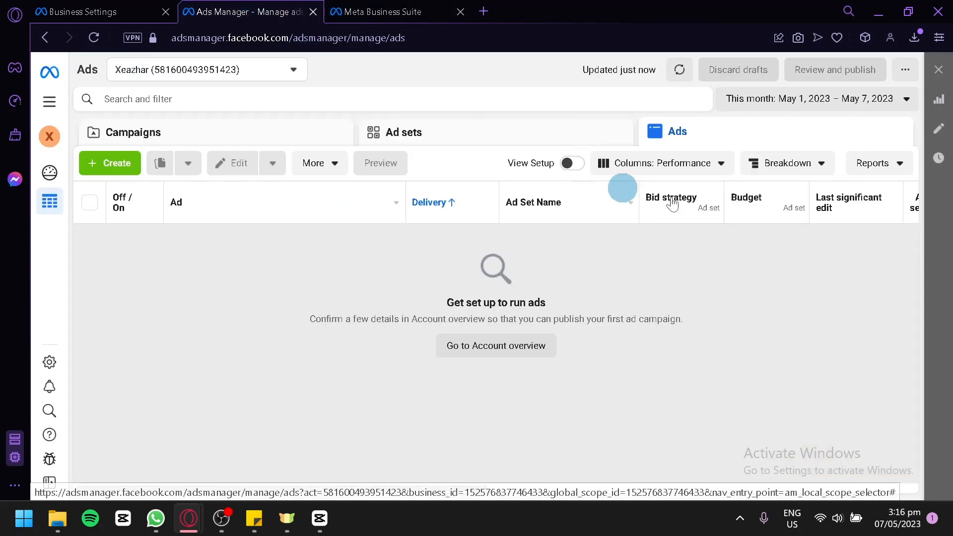
right_click(103, 162)
click(91, 165)
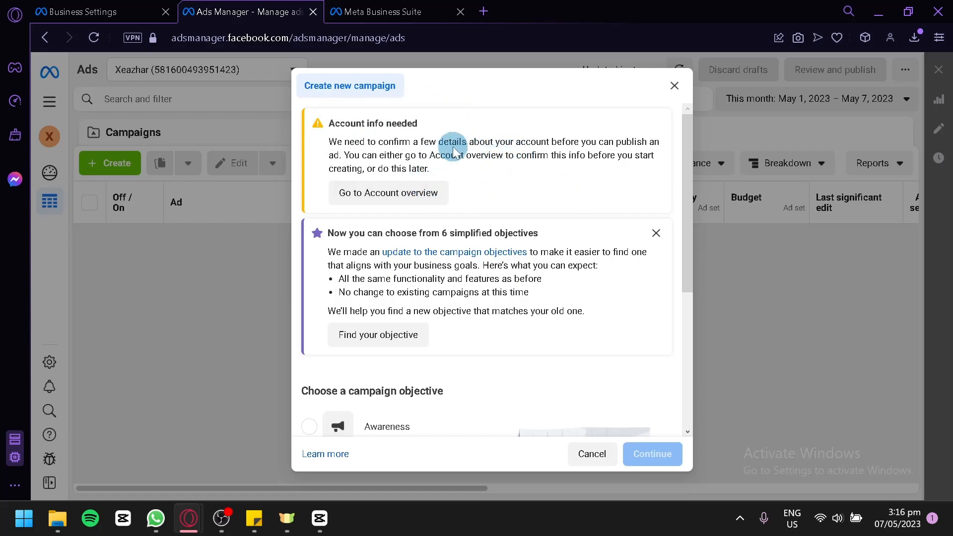
scroll(497, 181, down, 5)
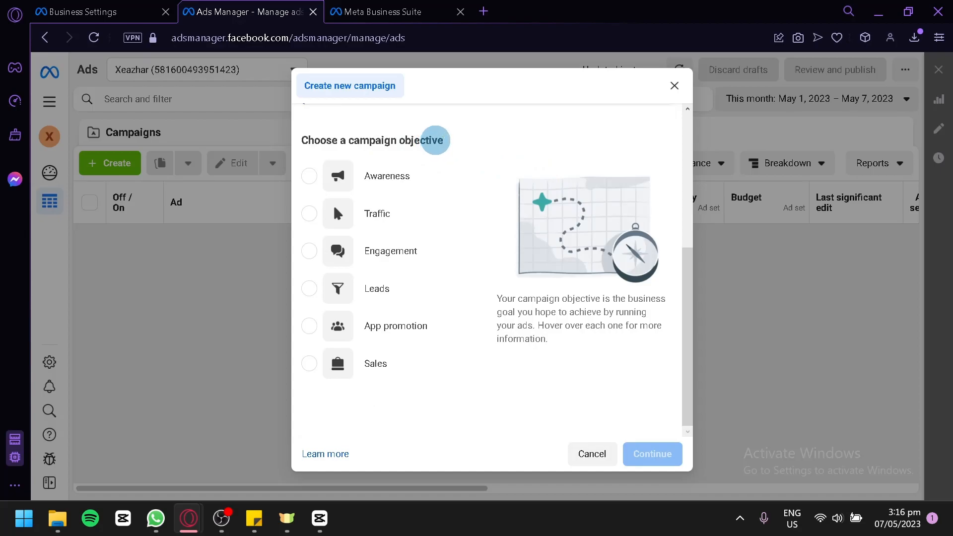
click(319, 290)
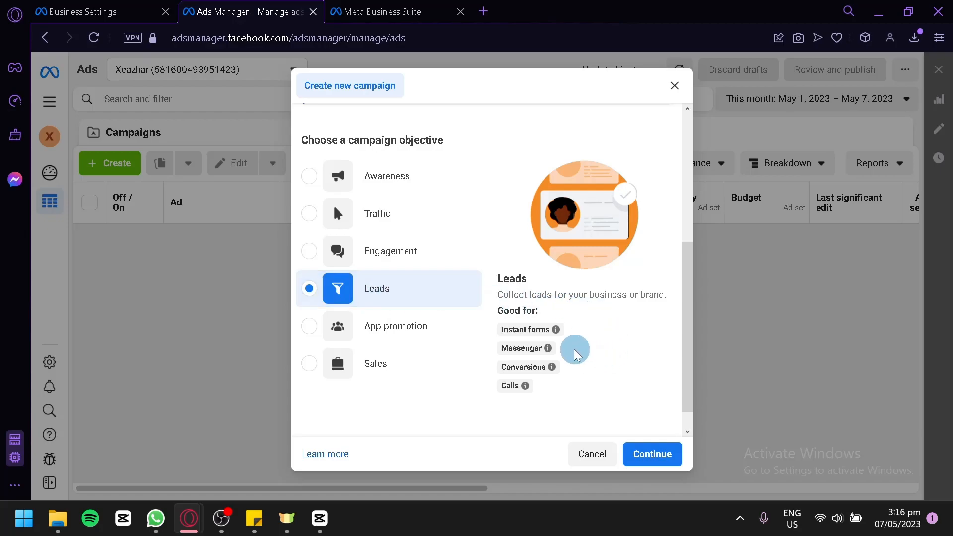
mouse_move(530, 330)
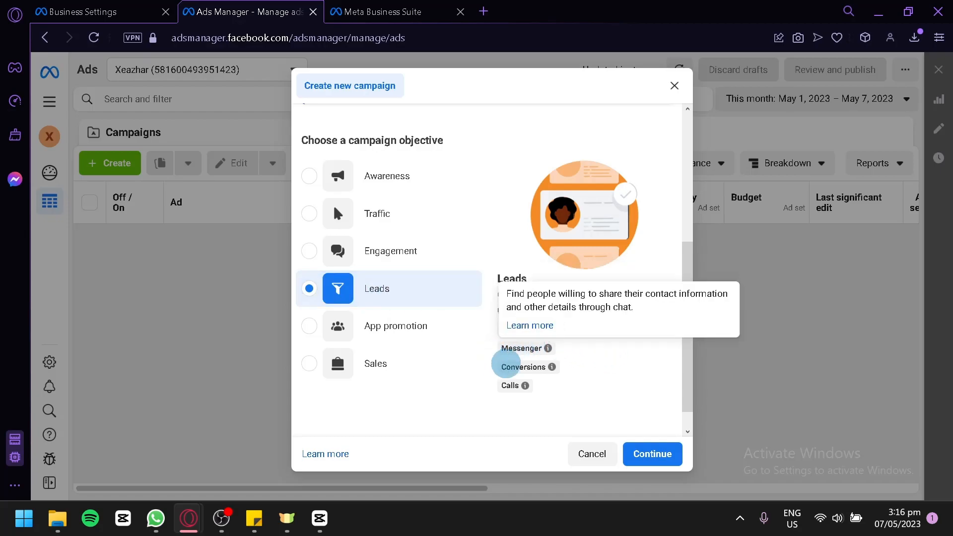
mouse_move(492, 373)
click(653, 453)
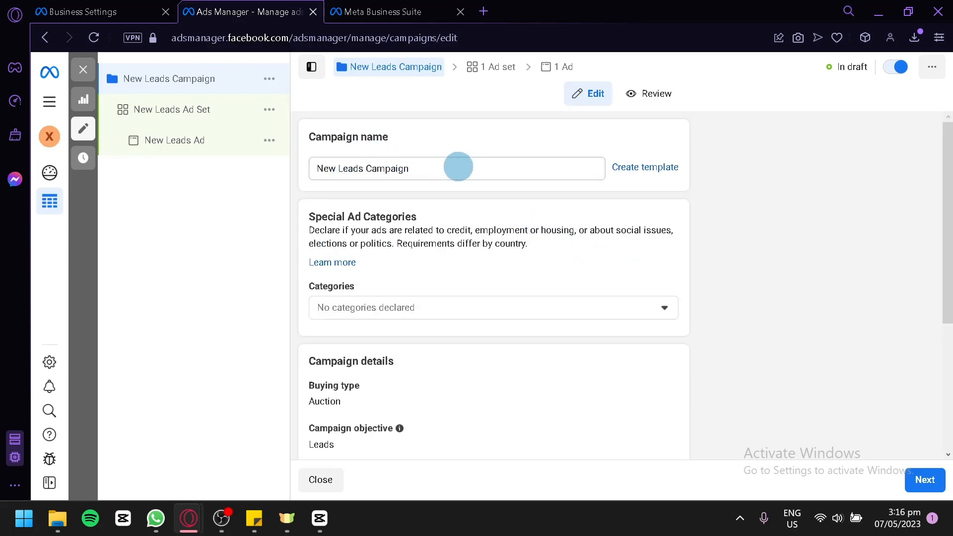
Rename the new leads campaign as Testing.
triple_click(459, 168)
key(BackSpace)
text(Testing)
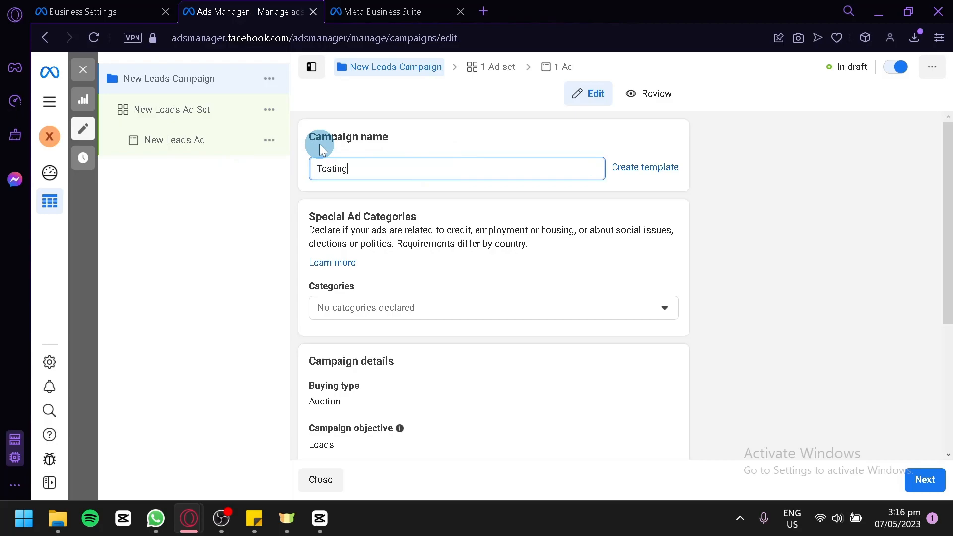
click(839, 229)
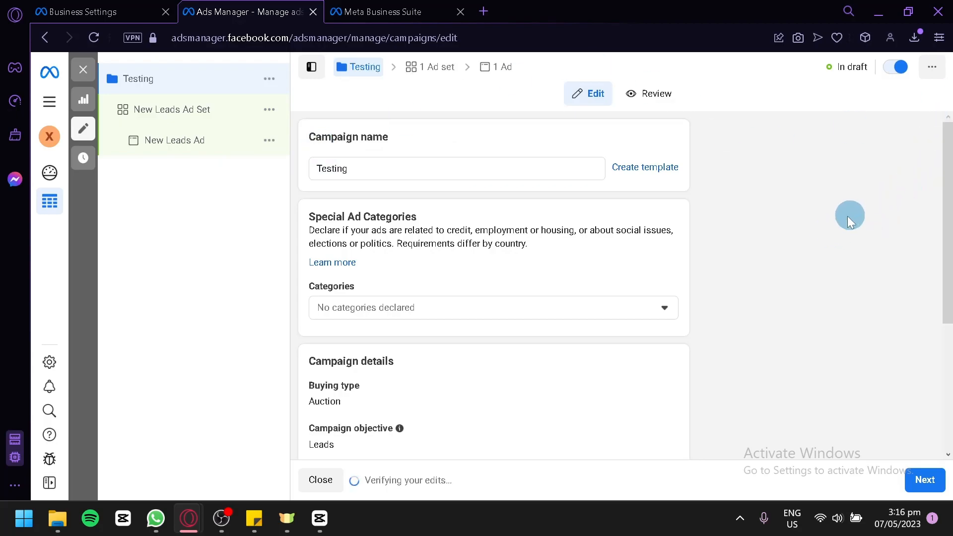
Declare Employment as the campaign's special ad category.
scroll(618, 198, down, 2)
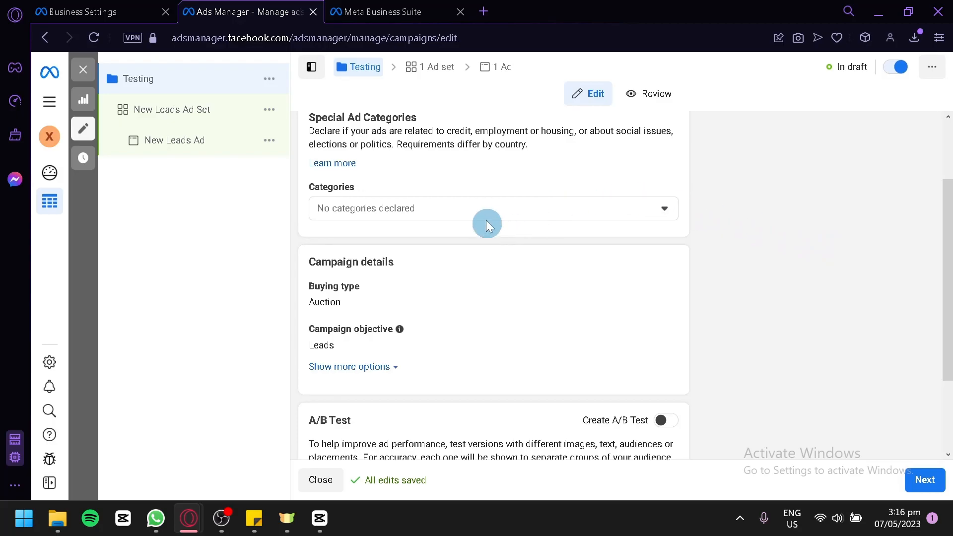
click(495, 207)
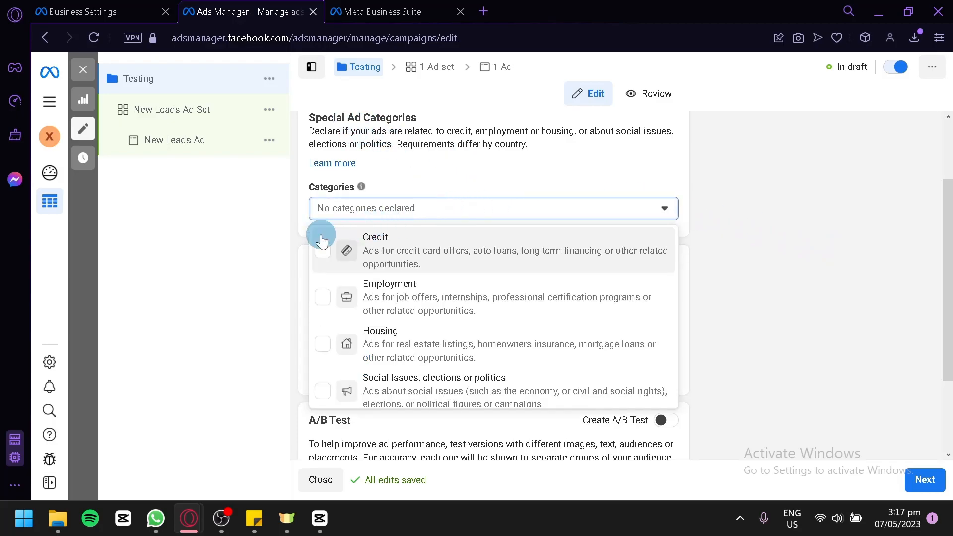
scroll(412, 296, down, 1)
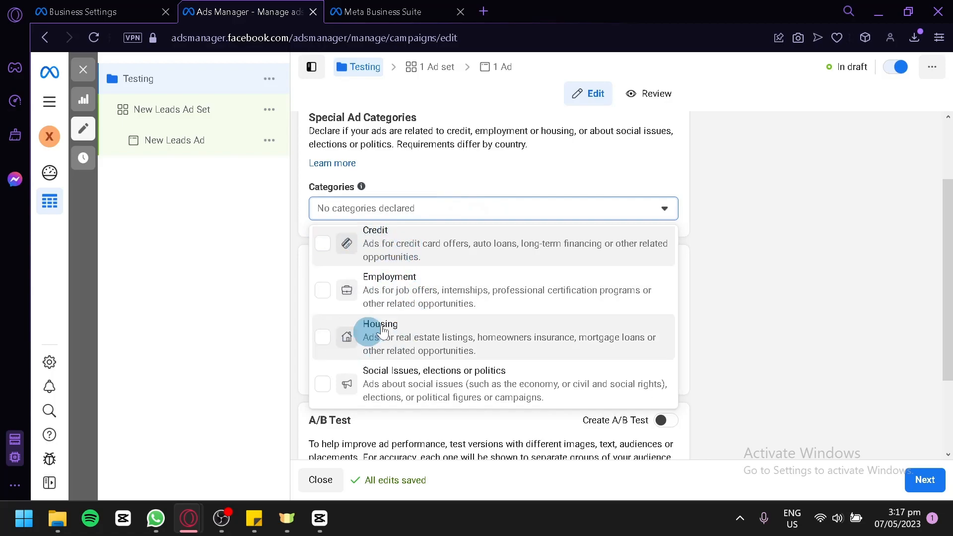
click(481, 301)
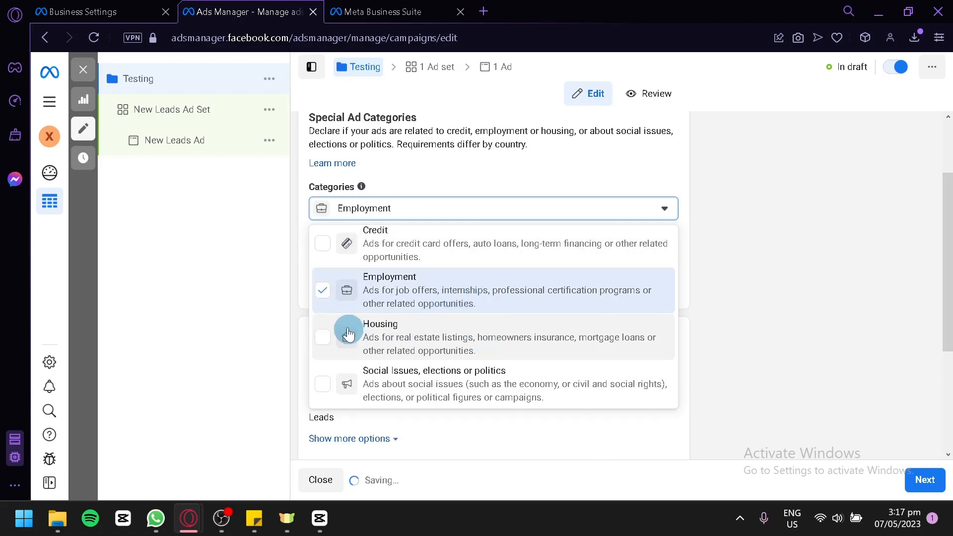
click(703, 270)
Open the campaign's buying type and objective for editing and examine the available options, keeping Auction and Leads.
scroll(575, 221, down, 2)
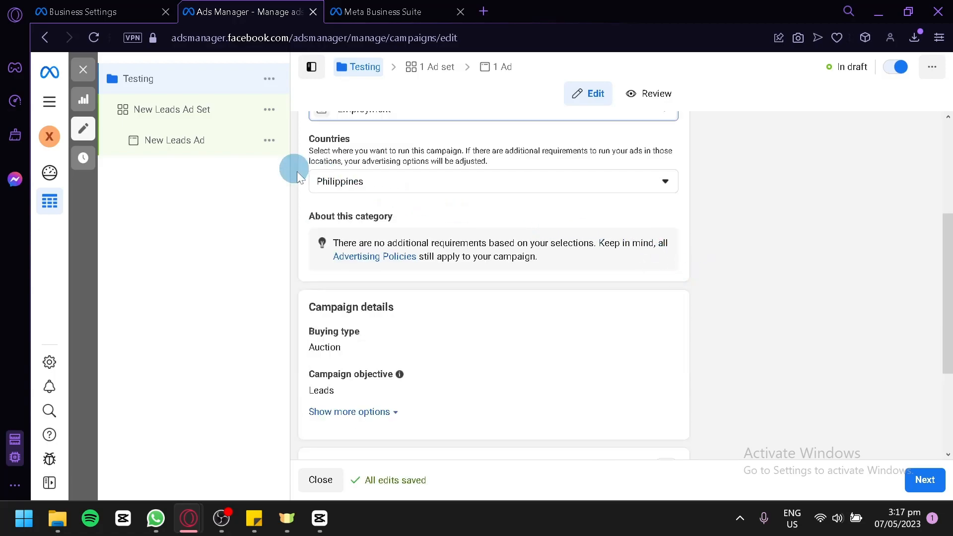
scroll(477, 217, down, 2)
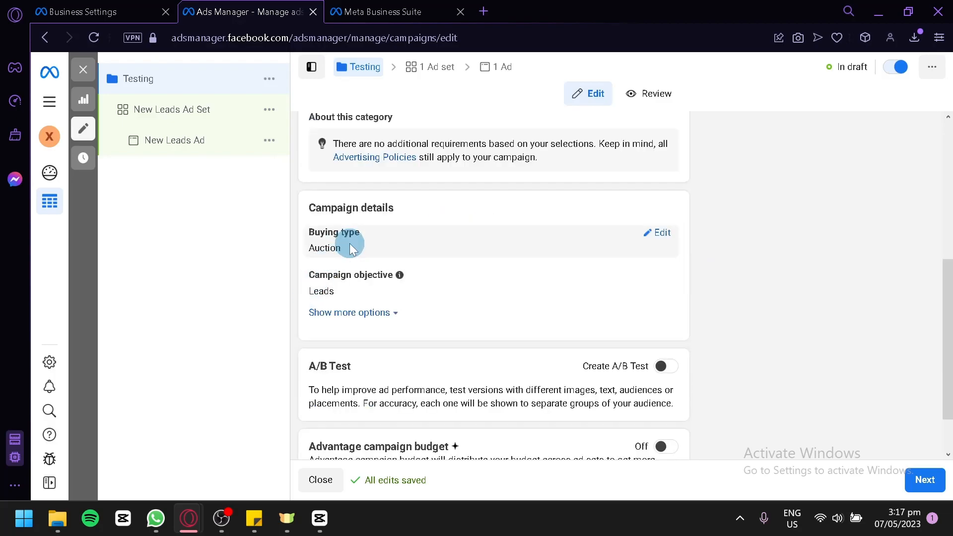
click(662, 233)
click(611, 254)
click(611, 254)
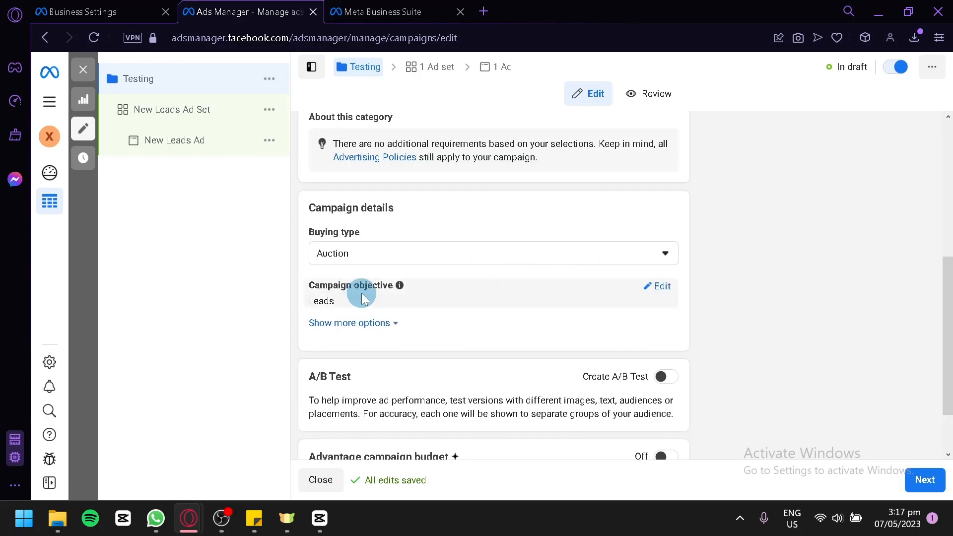
click(647, 293)
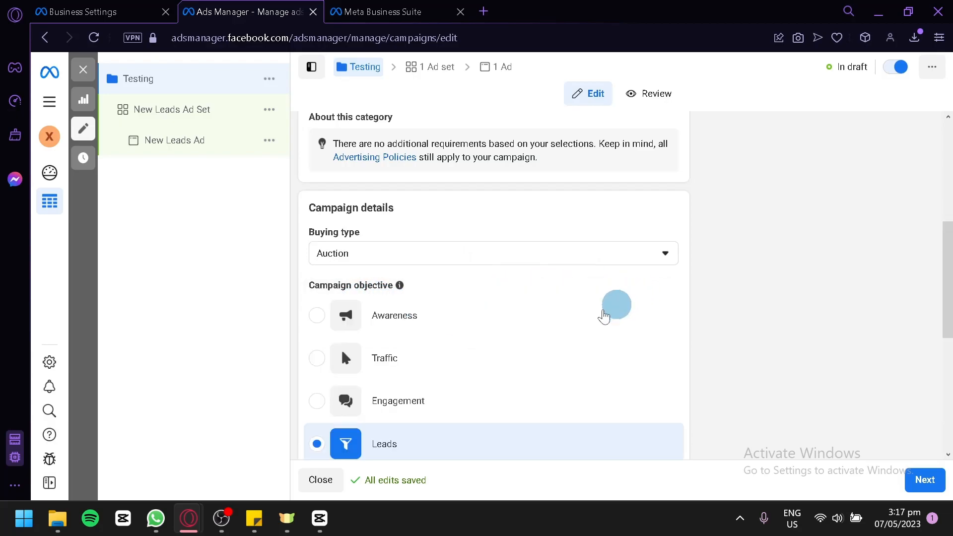
scroll(397, 387, down, 2)
scroll(396, 397, down, 4)
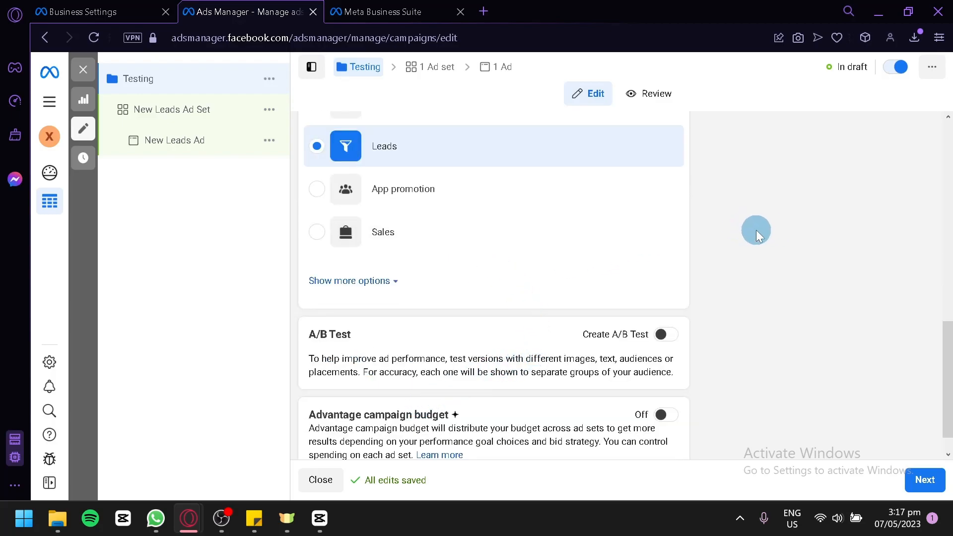
Try the A/B test and Advantage campaign budget options, switching each on and back off, and dismiss the help tip.
scroll(729, 310, down, 1)
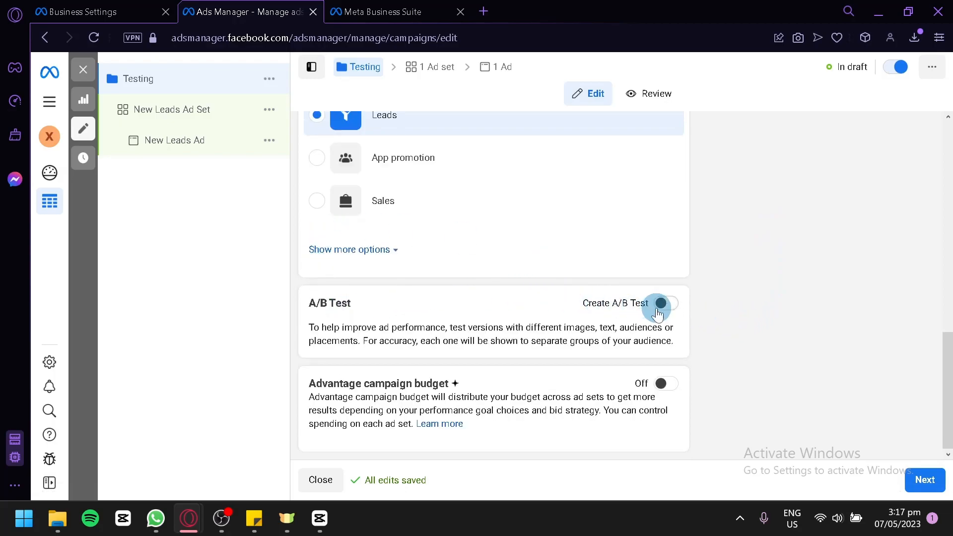
click(663, 312)
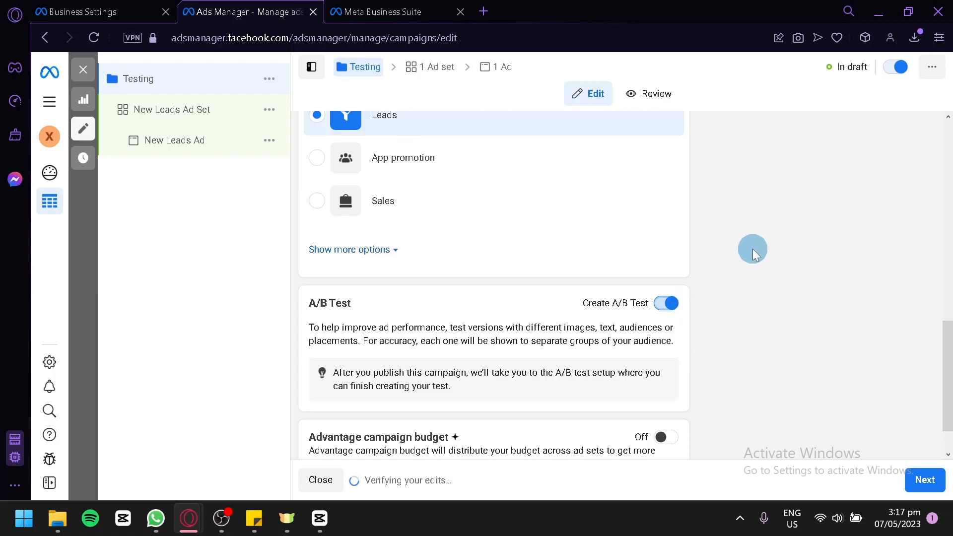
scroll(758, 250, down, 1)
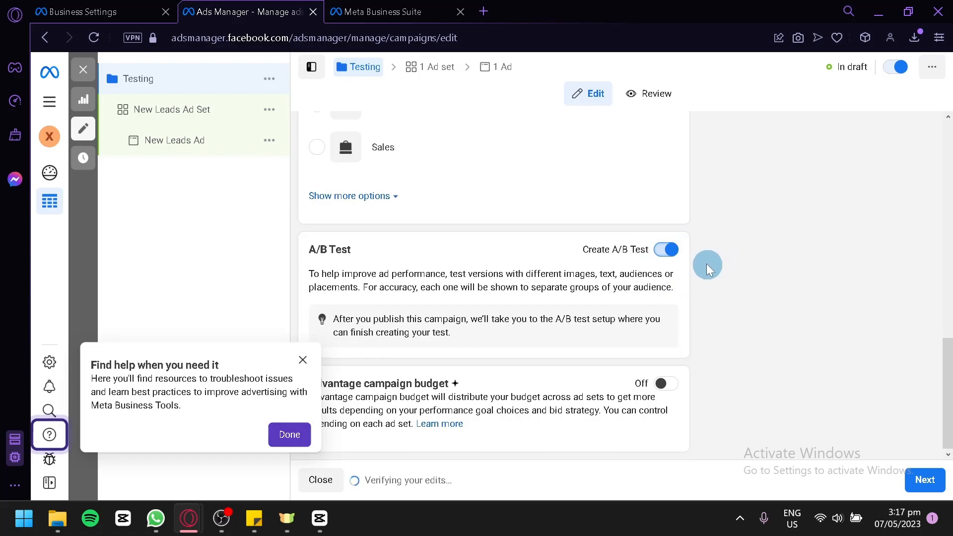
click(664, 249)
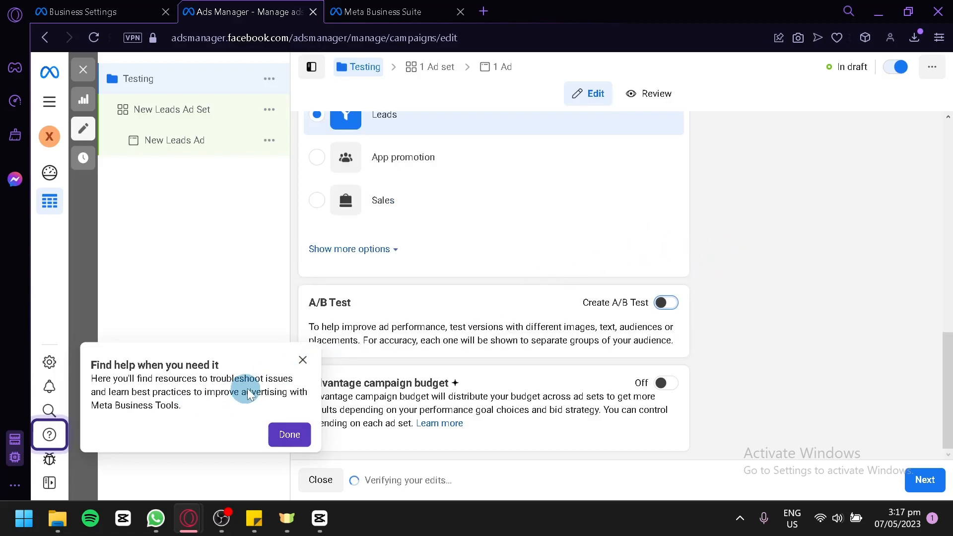
click(302, 360)
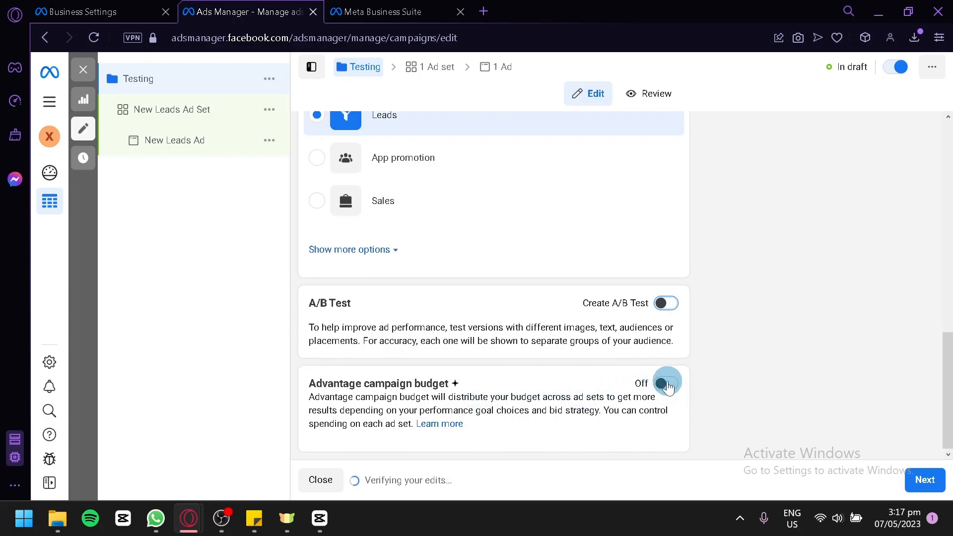
click(675, 385)
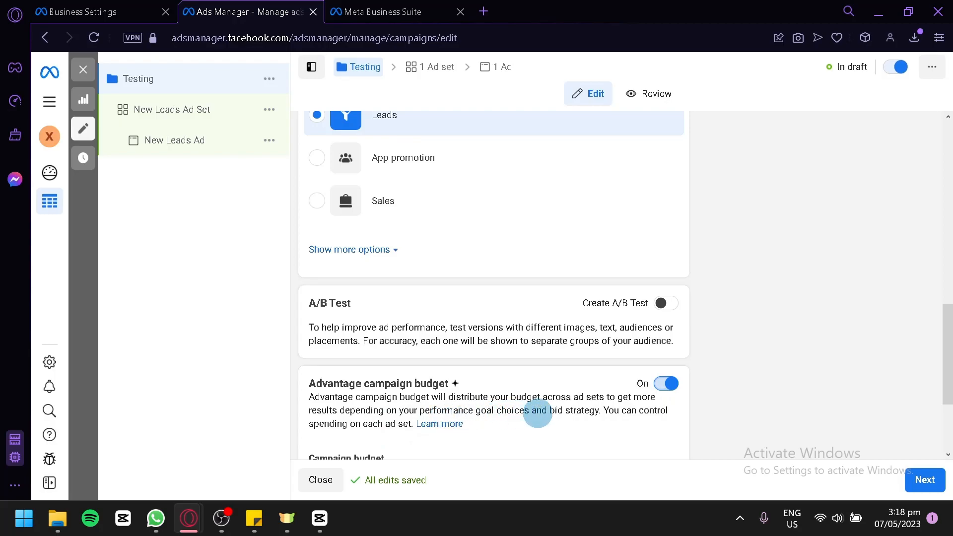
click(666, 389)
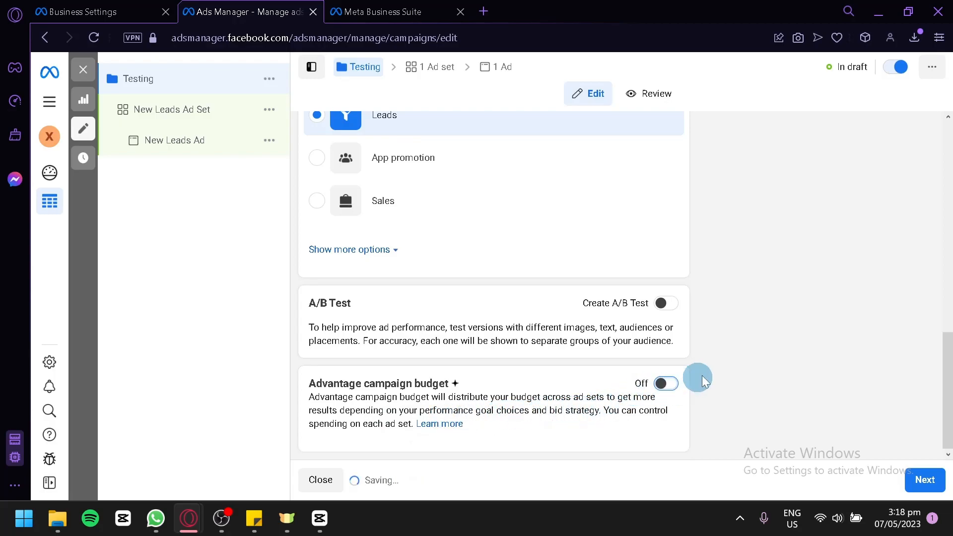
Review the Testing campaign's summary, including its ad sets entry, and return to editing the campaign.
scroll(753, 346, up, 10)
scroll(735, 298, down, 10)
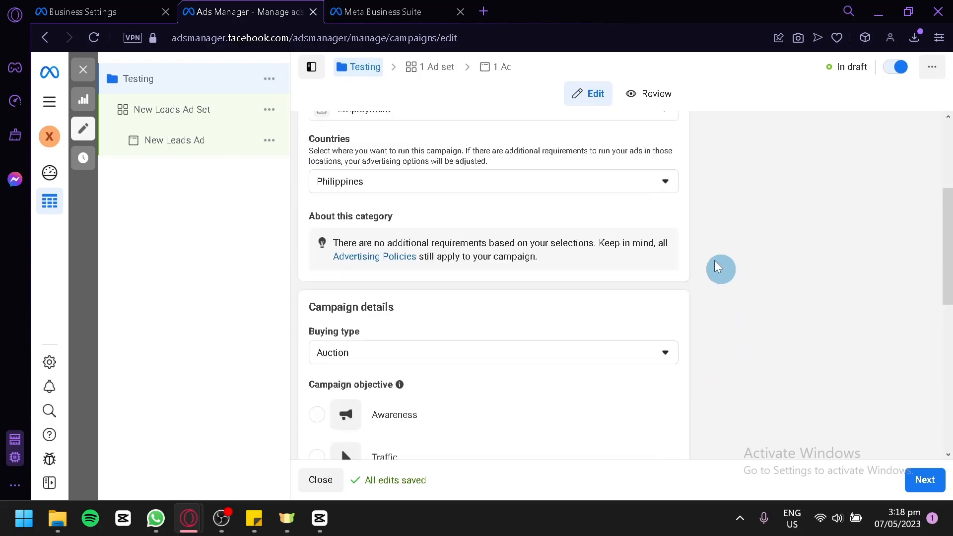
click(649, 94)
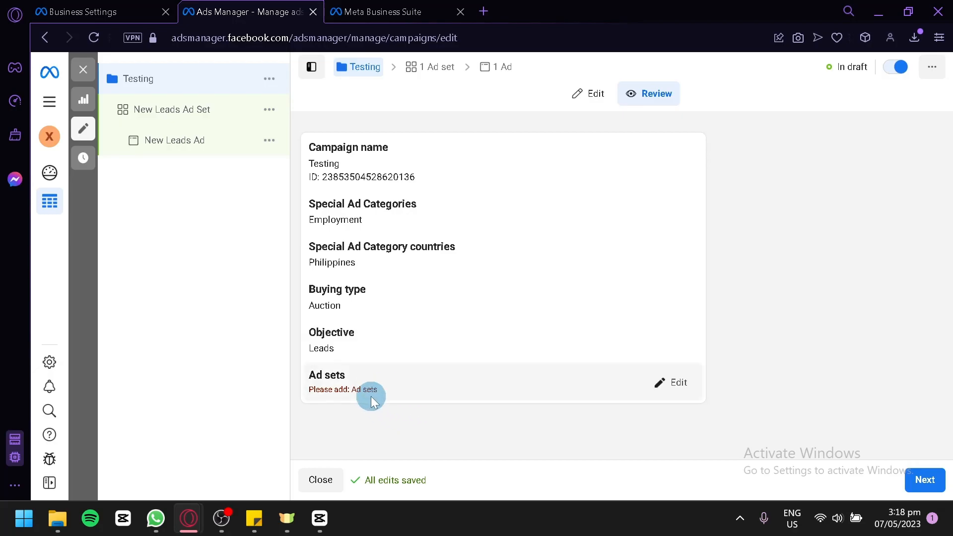
click(668, 382)
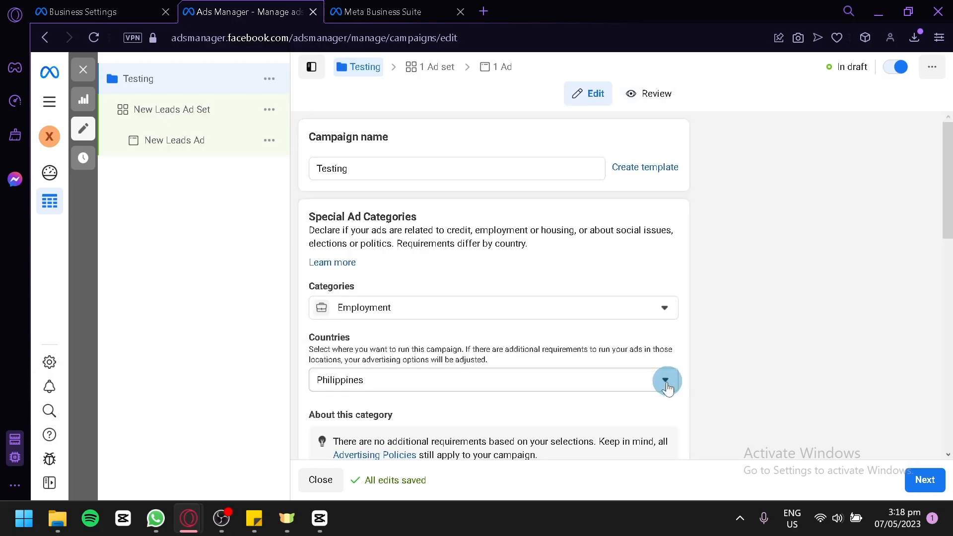
scroll(547, 311, down, 4)
scroll(549, 322, up, 6)
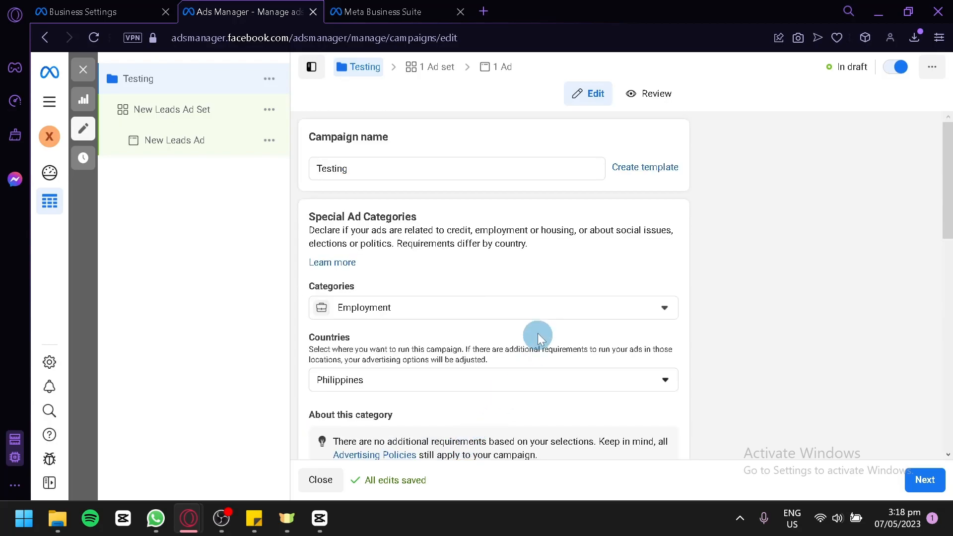
Continue to the campaign's ad set, rename it as "Testing ad set" and dismiss the conversion location recommendation.
scroll(537, 332, down, 5)
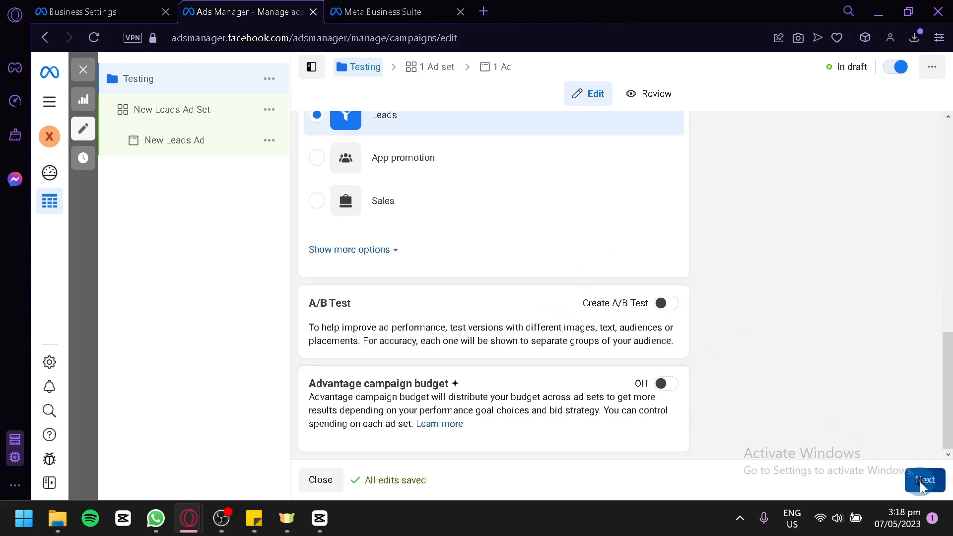
click(917, 473)
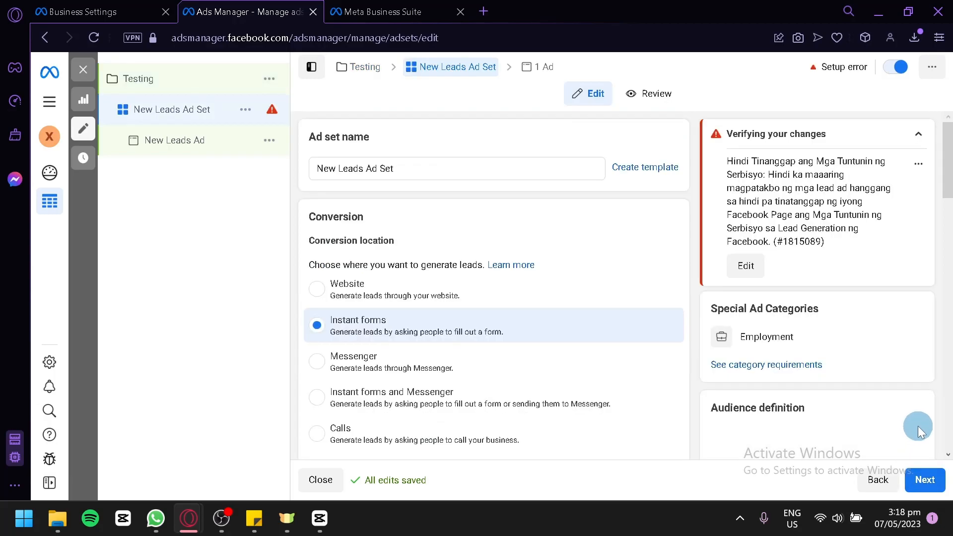
click(418, 169)
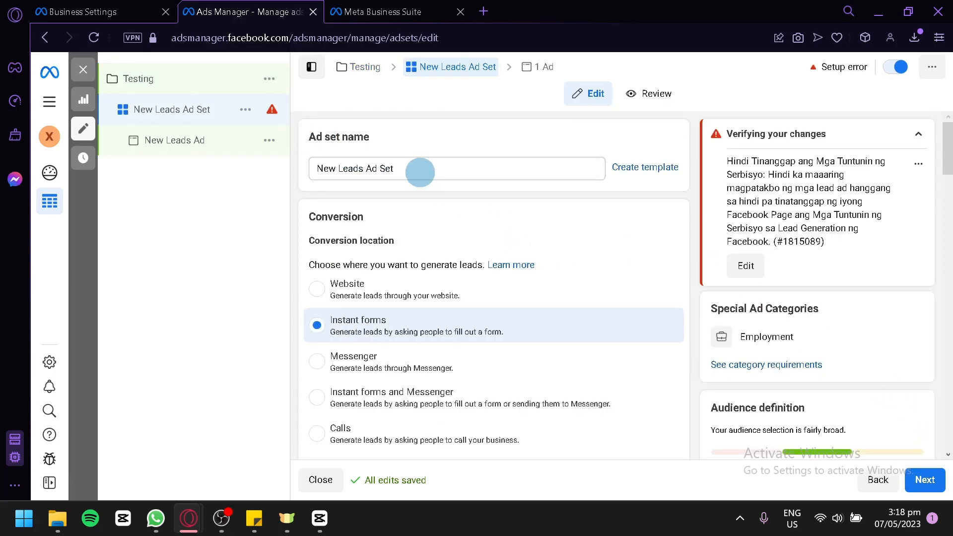
drag(418, 164, 316, 170)
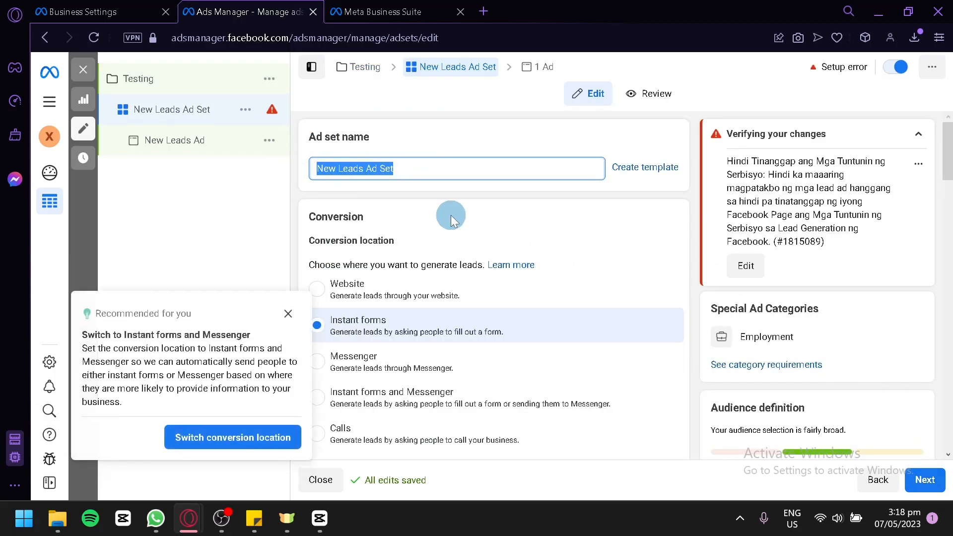
text(T)
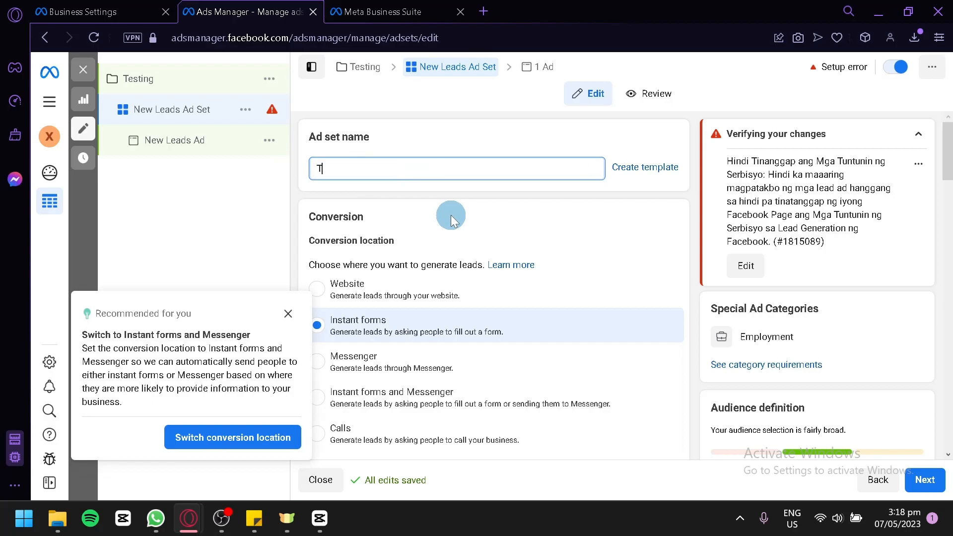
text(esting ad set)
click(288, 313)
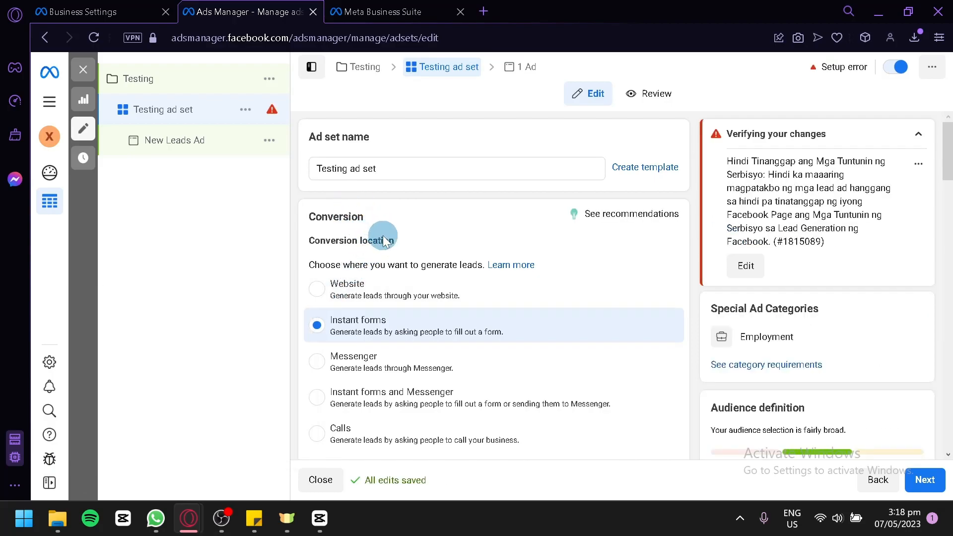
Set the ad set's conversion location to Website.
scroll(547, 270, down, 2)
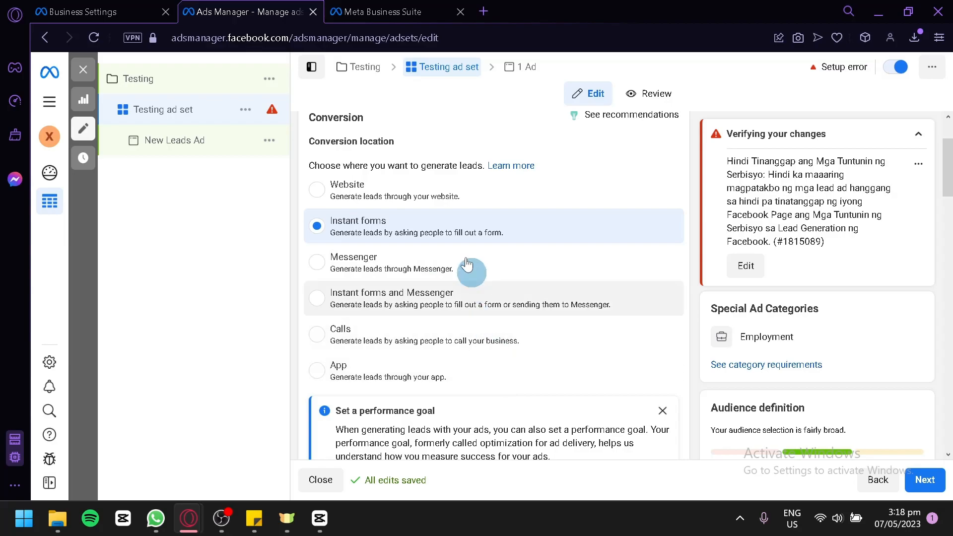
Try Instant forms as the ad set's conversion location and switch it back to Website.
click(454, 230)
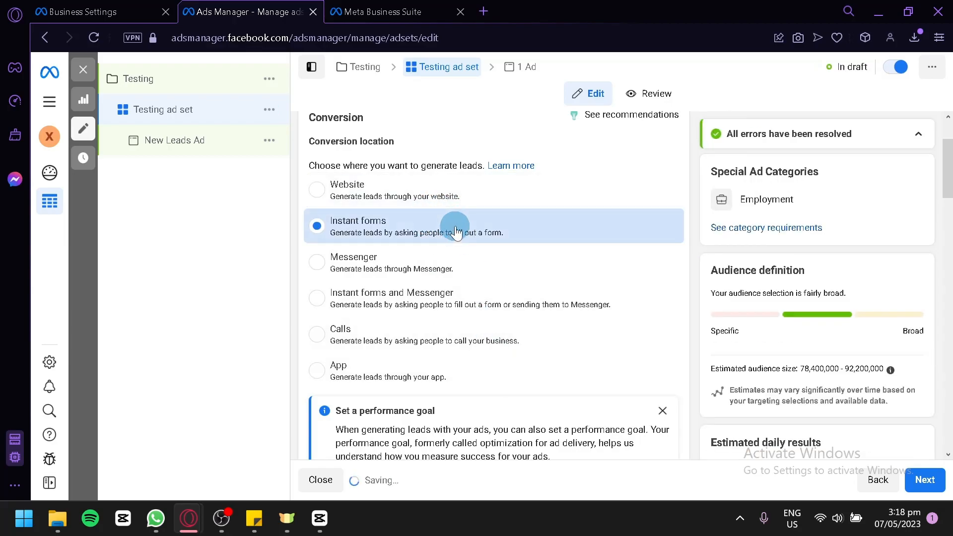
scroll(532, 228, down, 2)
scroll(521, 219, up, 2)
click(484, 191)
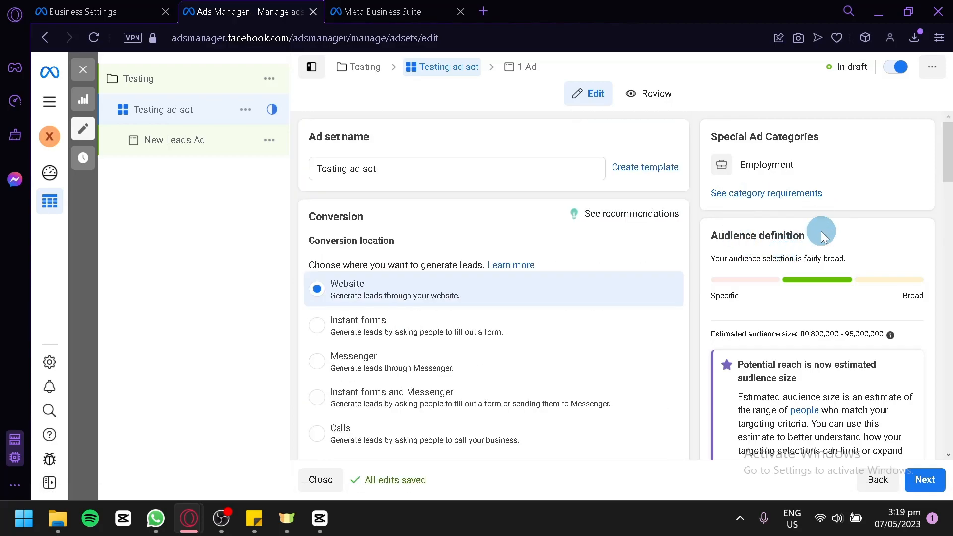
Set the ad set's performance goal to Maximize number of link clicks.
scroll(557, 254, down, 5)
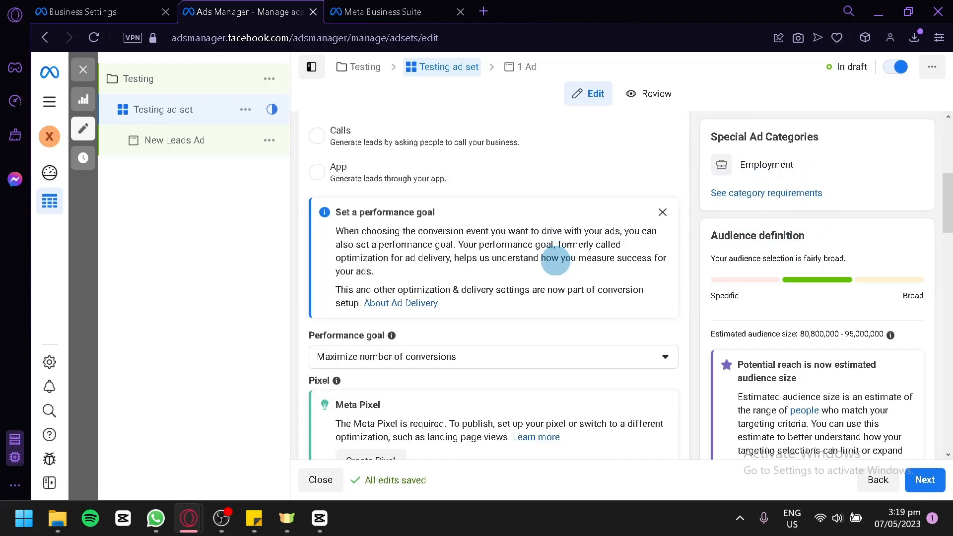
scroll(411, 215, up, 2)
scroll(411, 216, down, 2)
scroll(485, 280, down, 2)
click(509, 258)
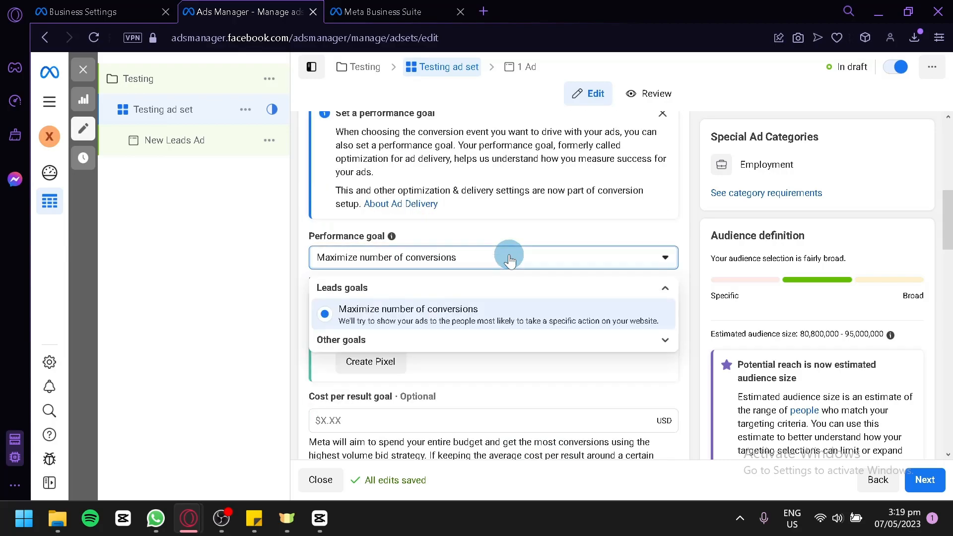
click(549, 337)
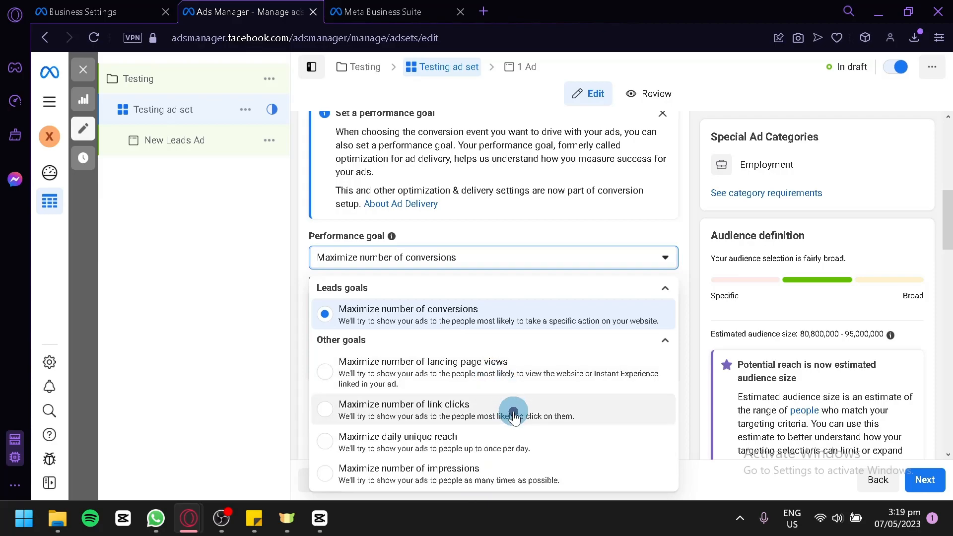
click(467, 374)
scroll(432, 278, up, 7)
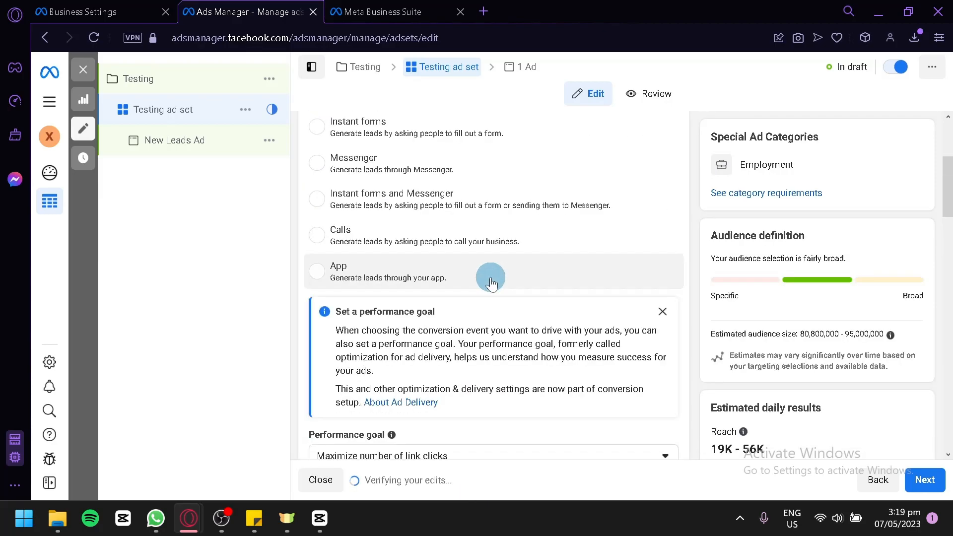
Examine the cost per result goal and expand its additional options for charging and delivery type.
scroll(547, 260, down, 2)
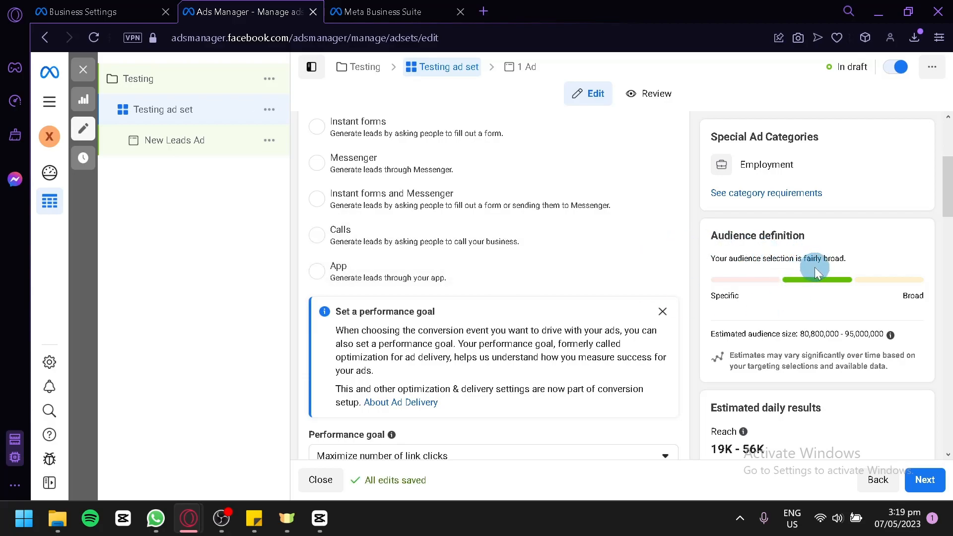
scroll(818, 219, down, 2)
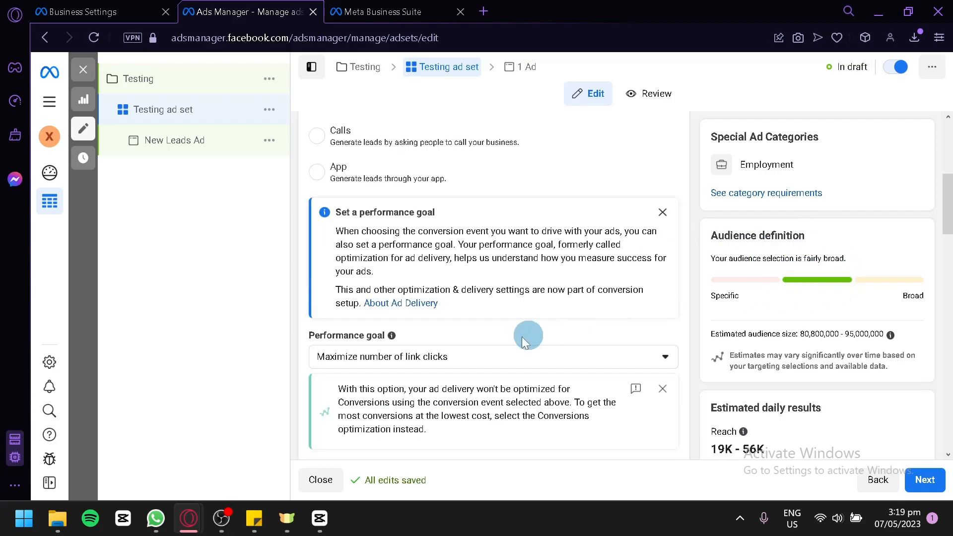
scroll(499, 338, down, 2)
scroll(492, 343, down, 2)
click(418, 298)
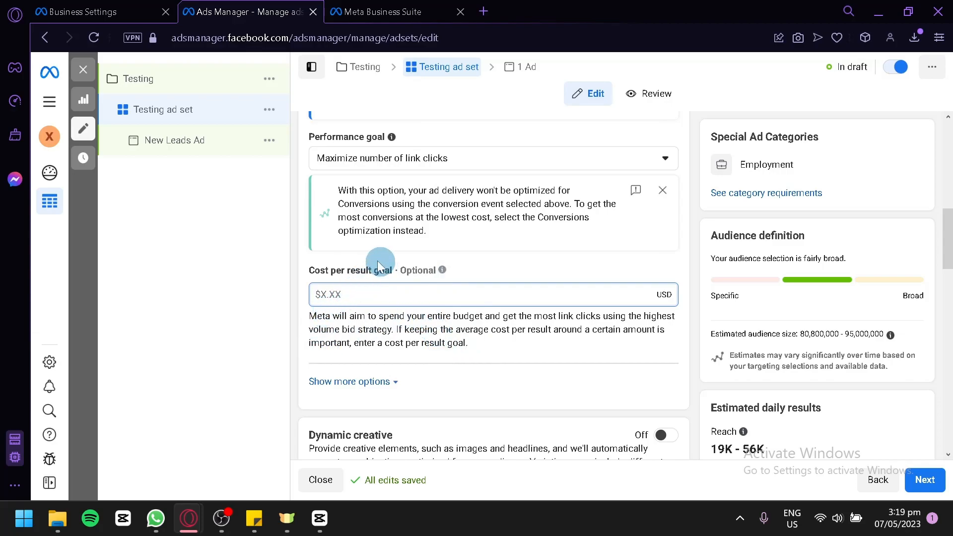
scroll(376, 288, down, 2)
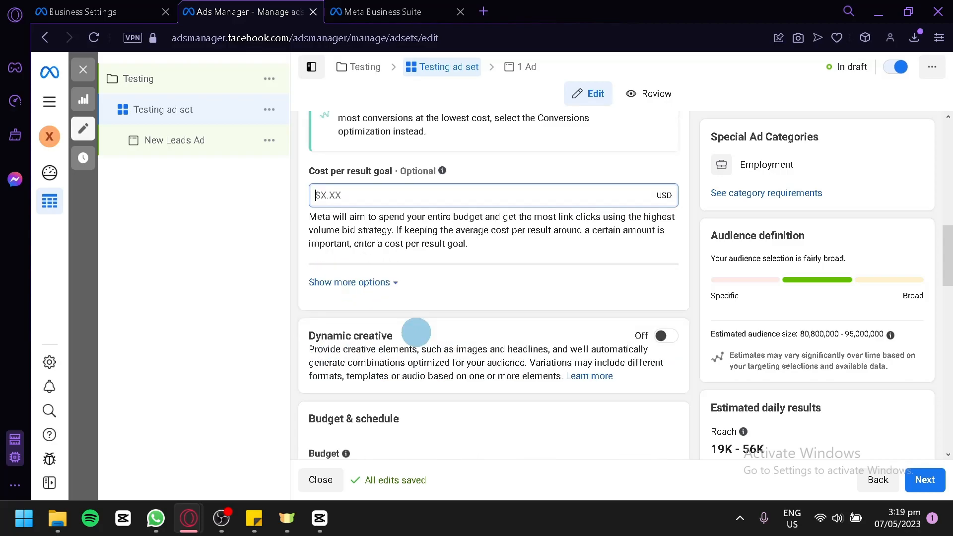
click(394, 284)
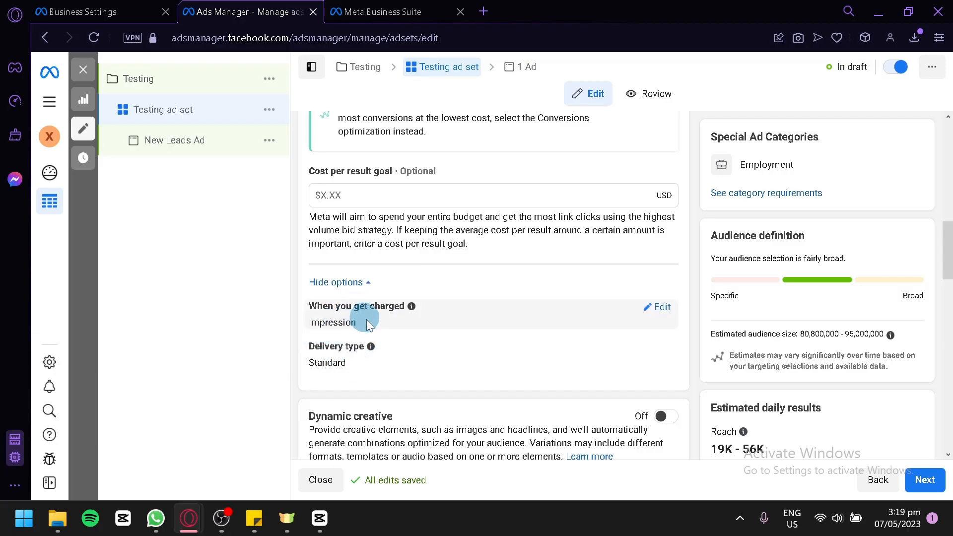
scroll(377, 343, down, 2)
scroll(381, 342, down, 2)
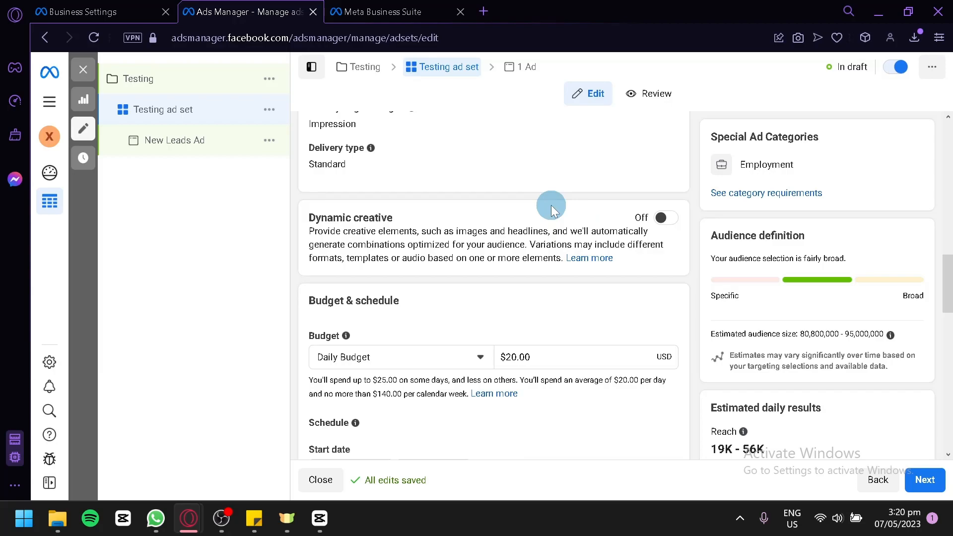
Try enabling an end date in the ad set's schedule and turn it back off.
scroll(553, 210, down, 2)
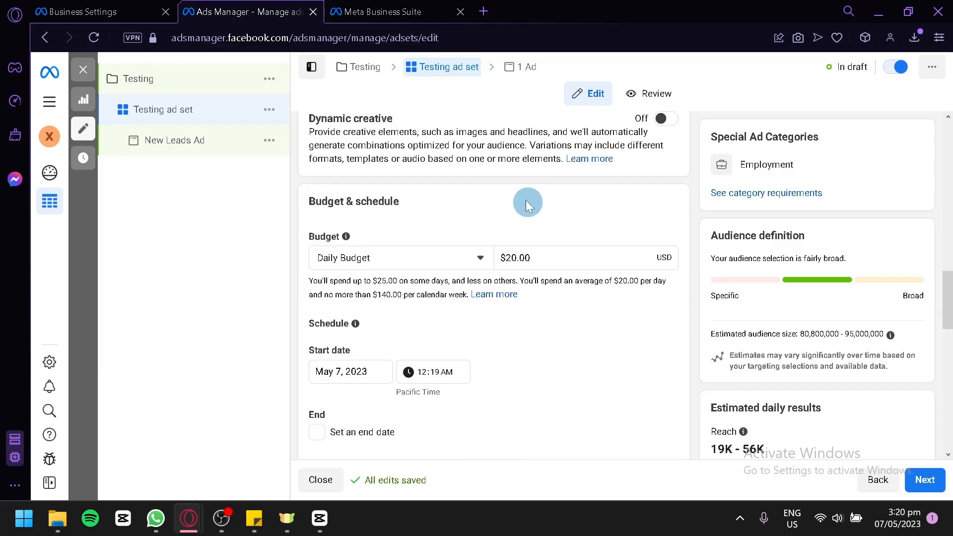
scroll(563, 262, down, 2)
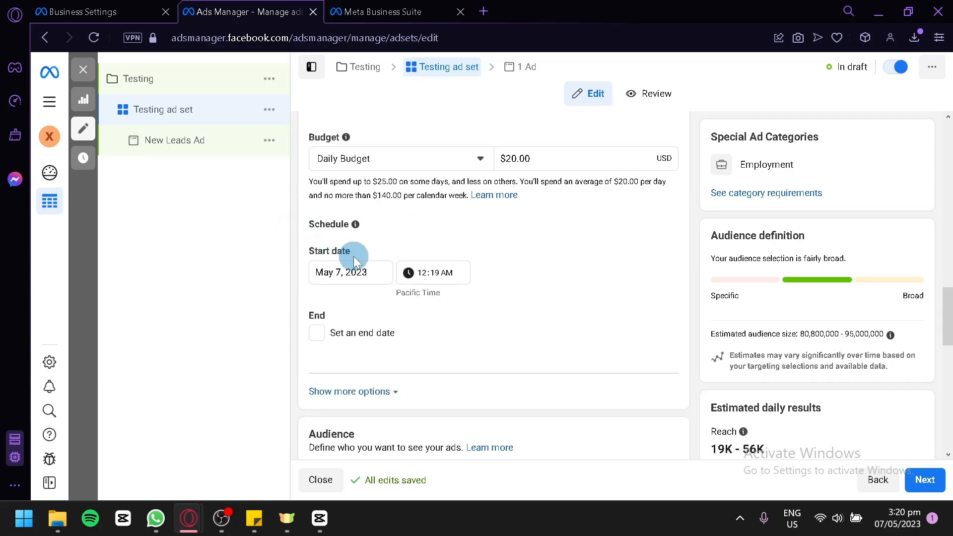
click(318, 336)
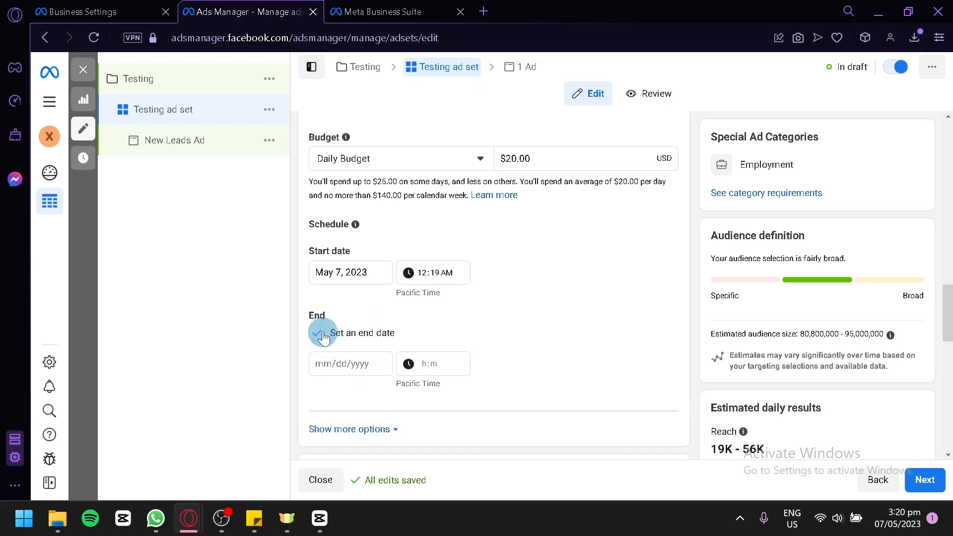
click(323, 337)
Switch the ad set's budget to Lifetime Budget and back to Daily Budget, keeping the Jun 7, 2023 end date.
click(585, 155)
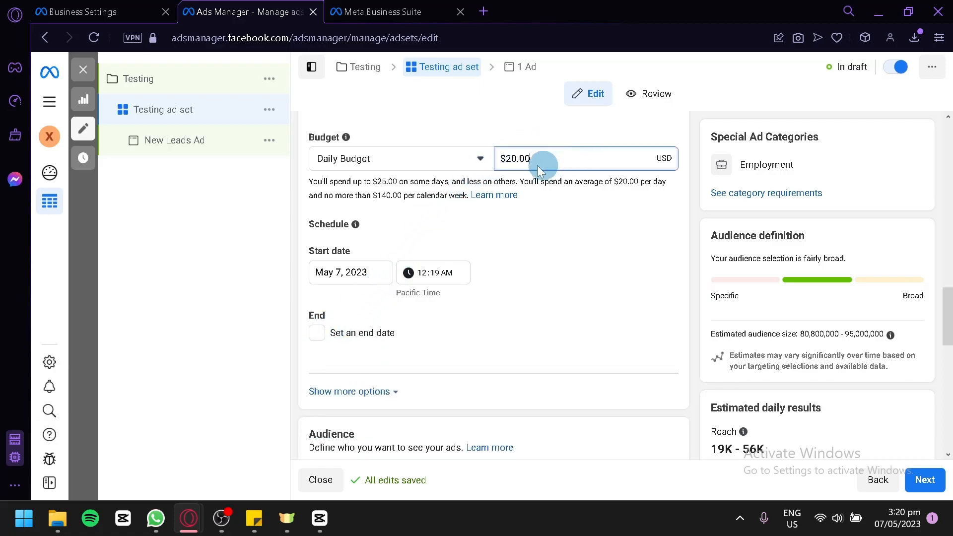
click(480, 159)
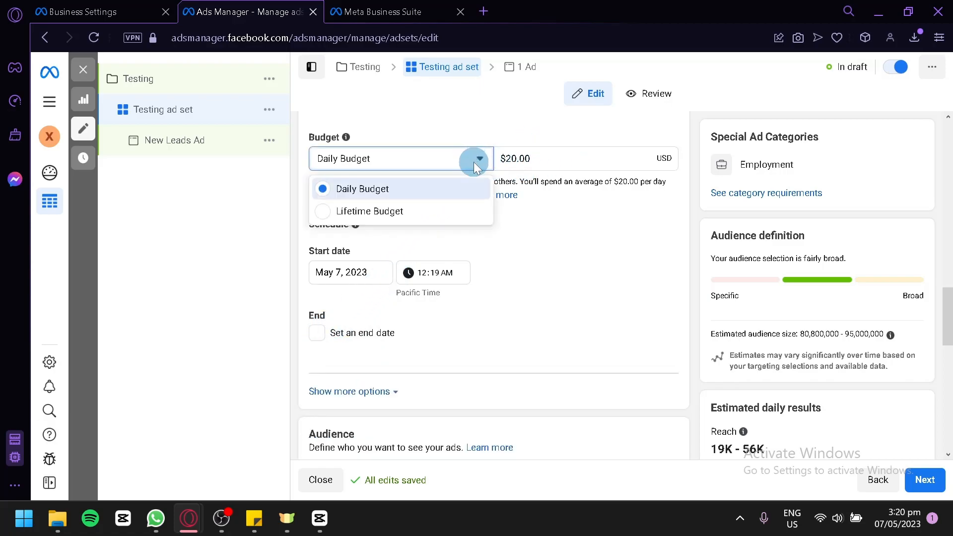
click(452, 214)
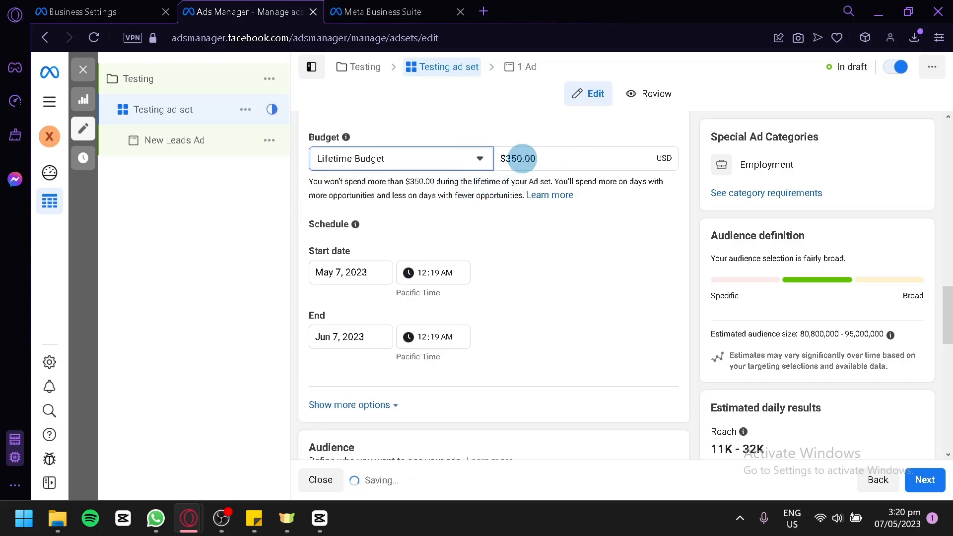
click(482, 156)
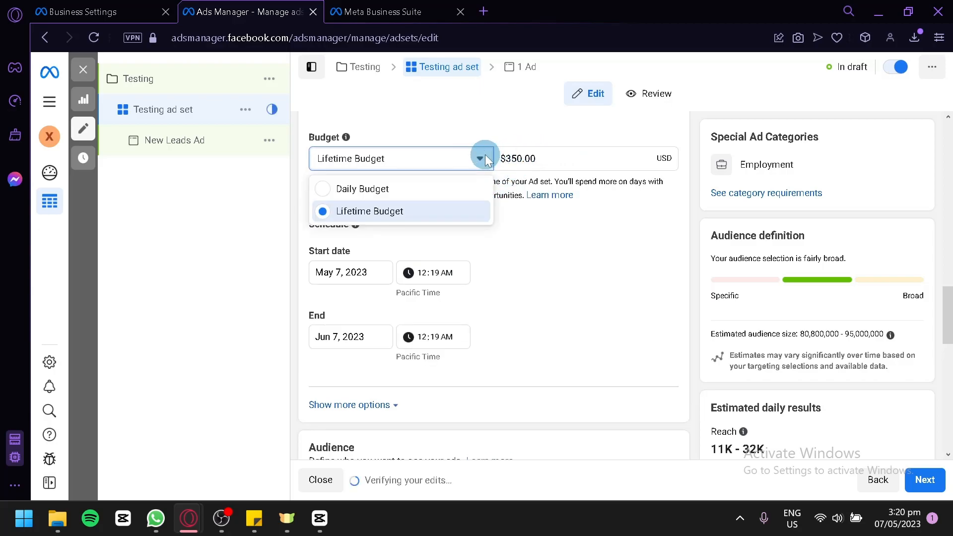
click(471, 193)
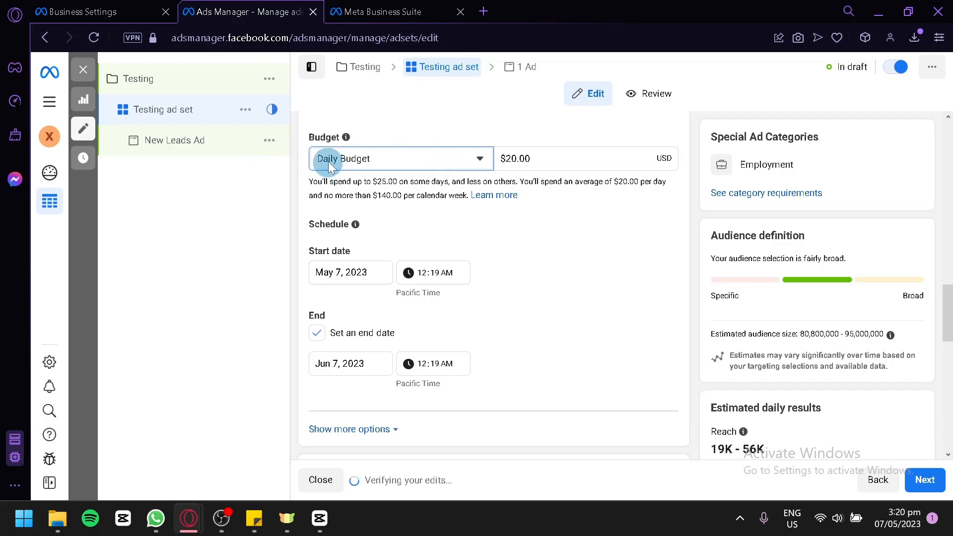
scroll(437, 199, down, 2)
scroll(451, 214, down, 2)
scroll(485, 200, up, 4)
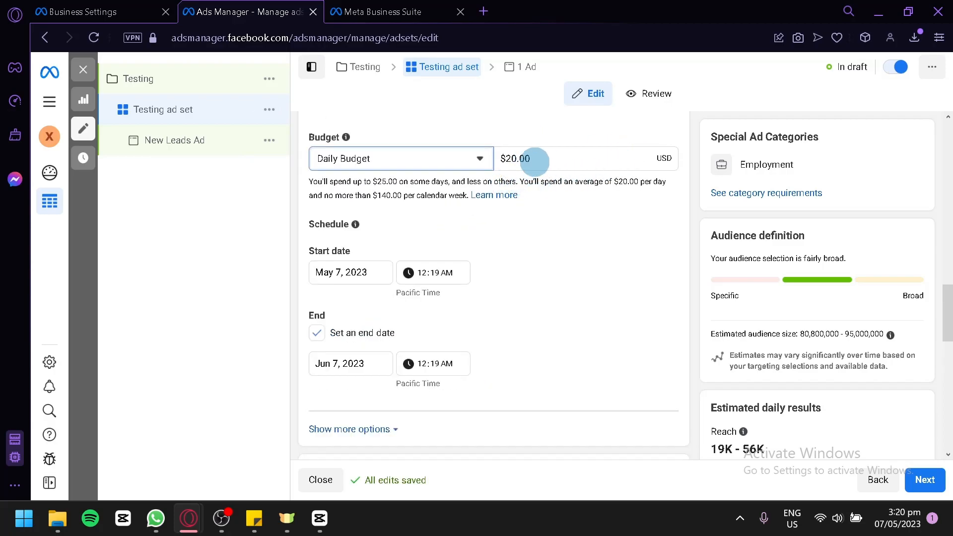
Open the audience's locations for editing and look over the location search and map.
scroll(585, 208, down, 2)
scroll(586, 211, down, 2)
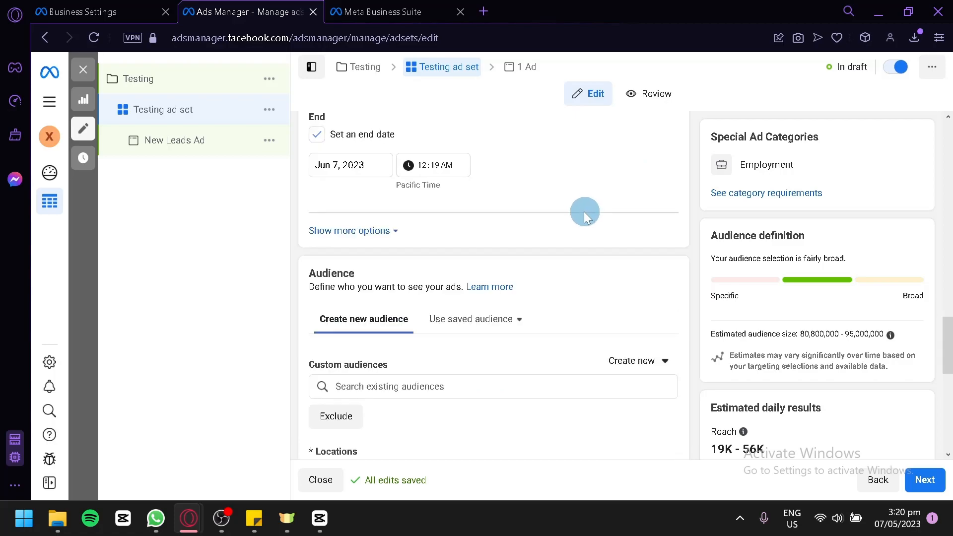
scroll(586, 209, down, 2)
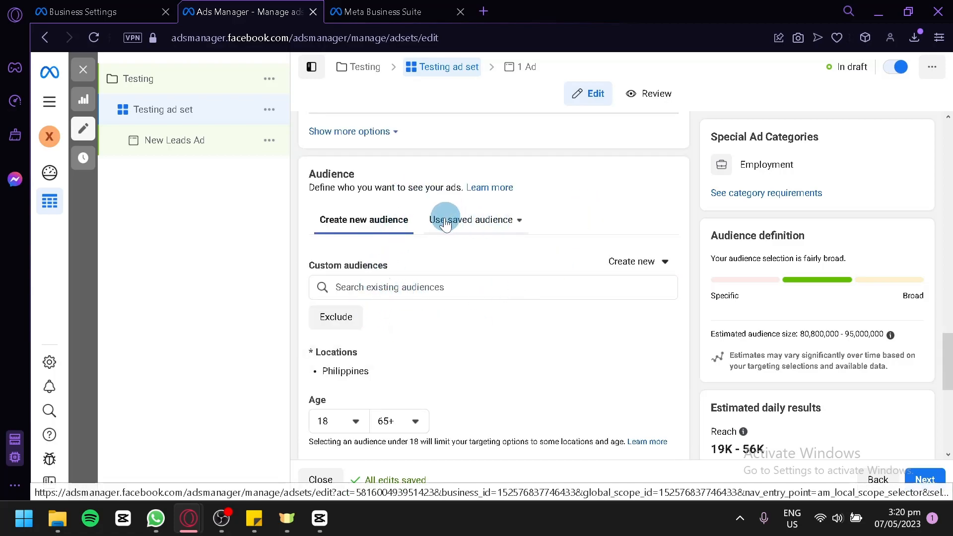
scroll(397, 248, down, 2)
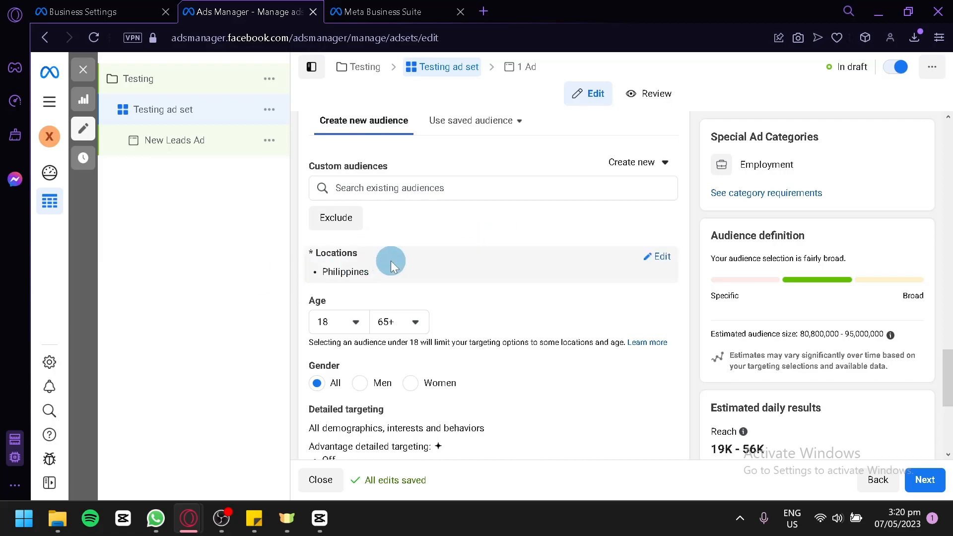
click(663, 257)
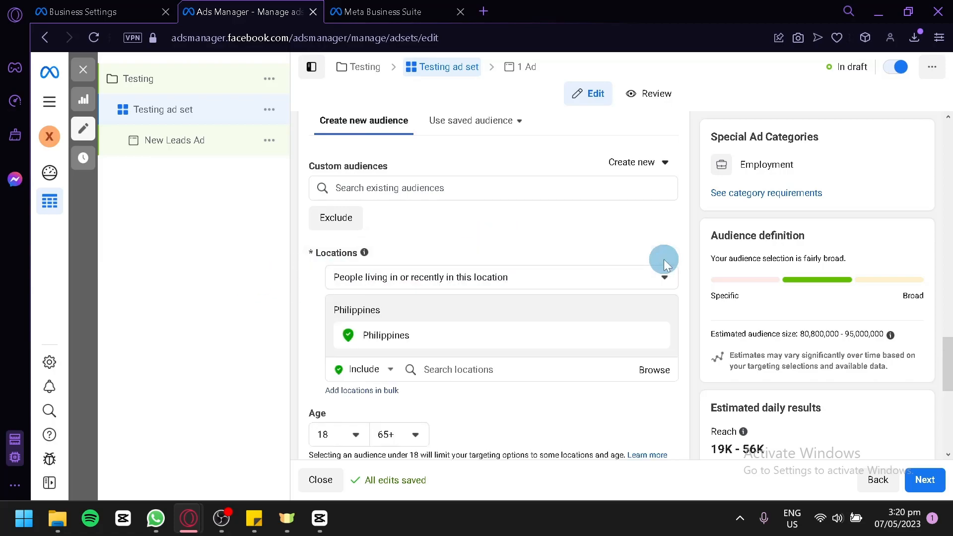
scroll(317, 379, down, 2)
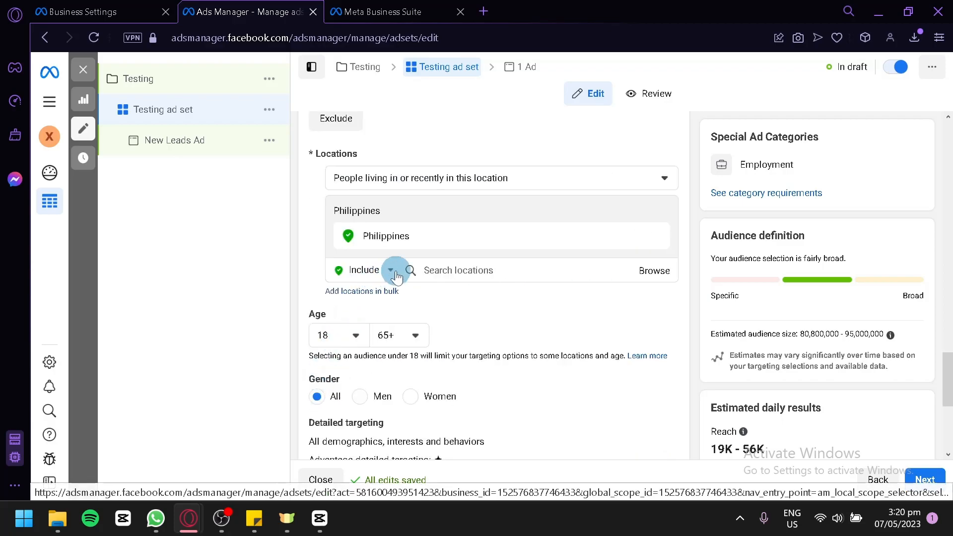
click(461, 271)
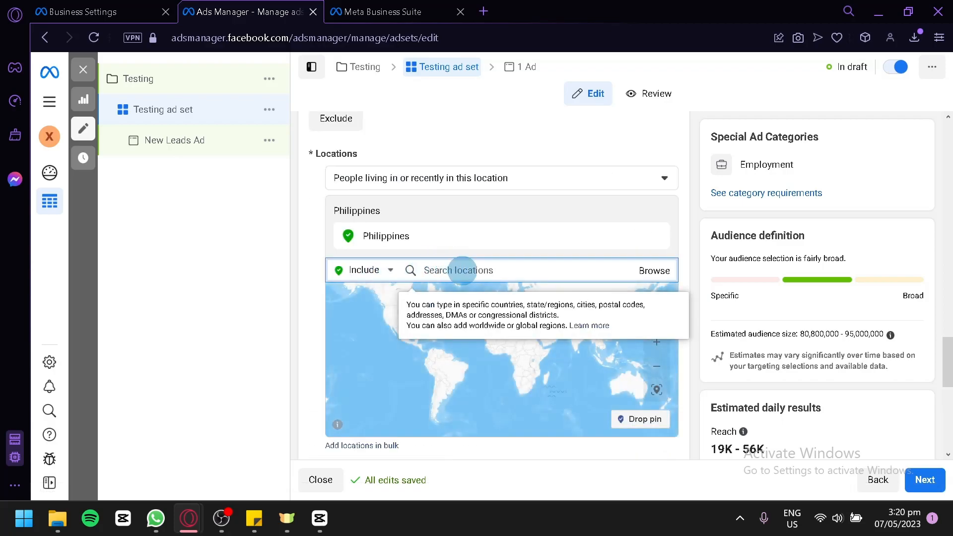
click(289, 329)
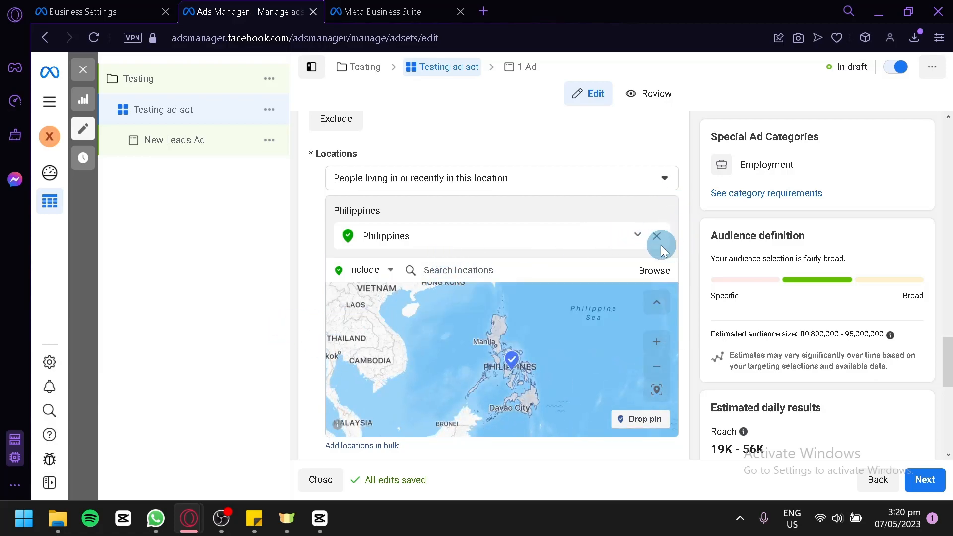
Review the choices for which people in the Philippines the ad set can target by home, recent or travel location.
click(675, 179)
click(676, 181)
click(676, 181)
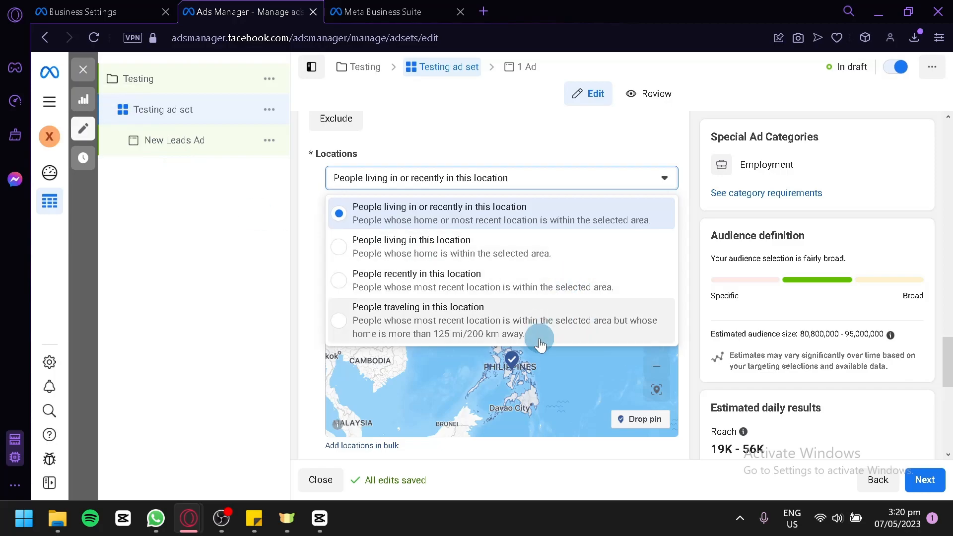
scroll(297, 373, down, 5)
scroll(339, 264, up, 6)
scroll(364, 243, up, 5)
Set the audience's age range from 21 to 29.
scroll(360, 253, down, 12)
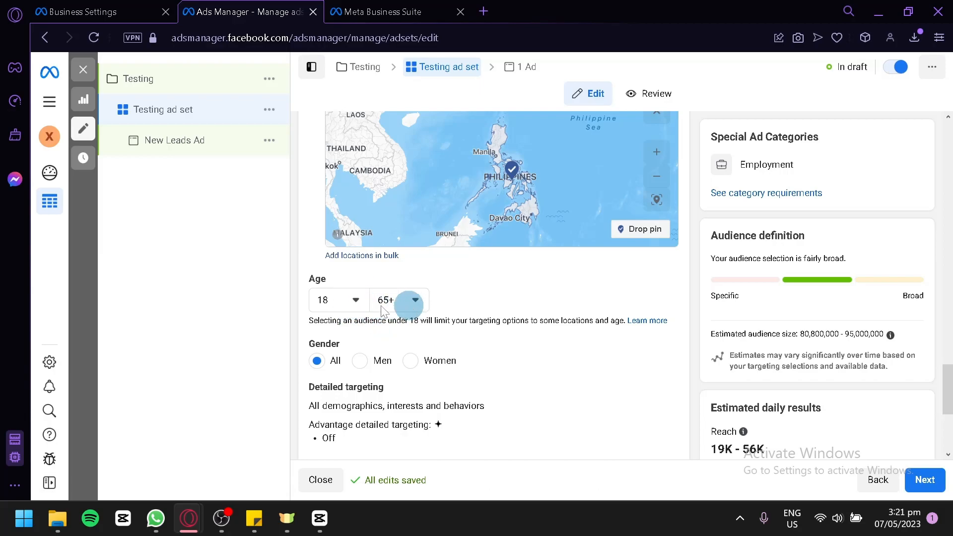
click(361, 306)
scroll(347, 436, down, 2)
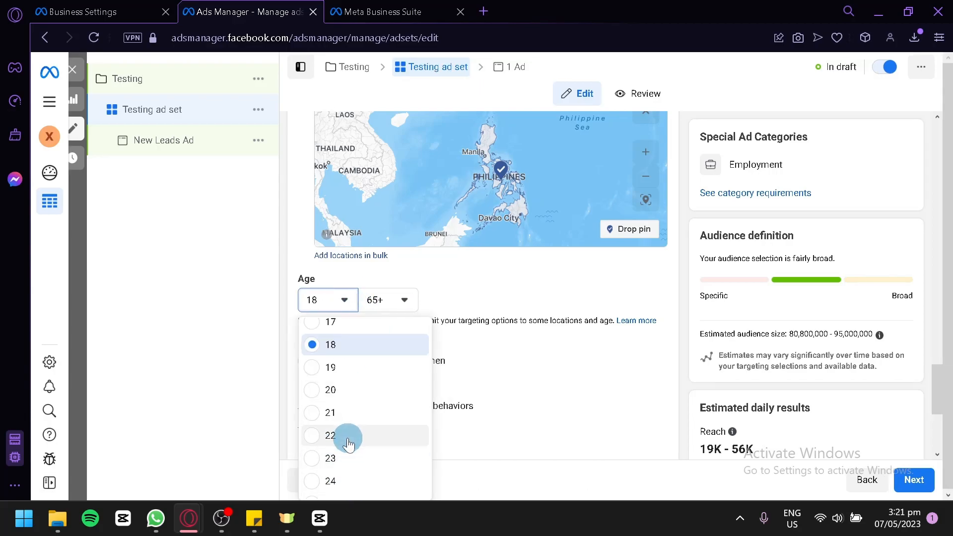
click(366, 416)
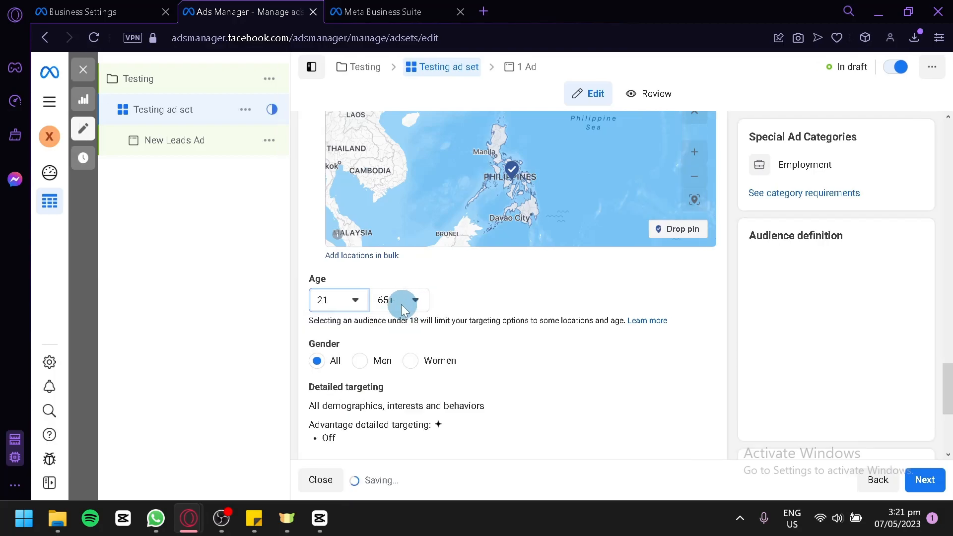
click(402, 307)
scroll(411, 341, up, 10)
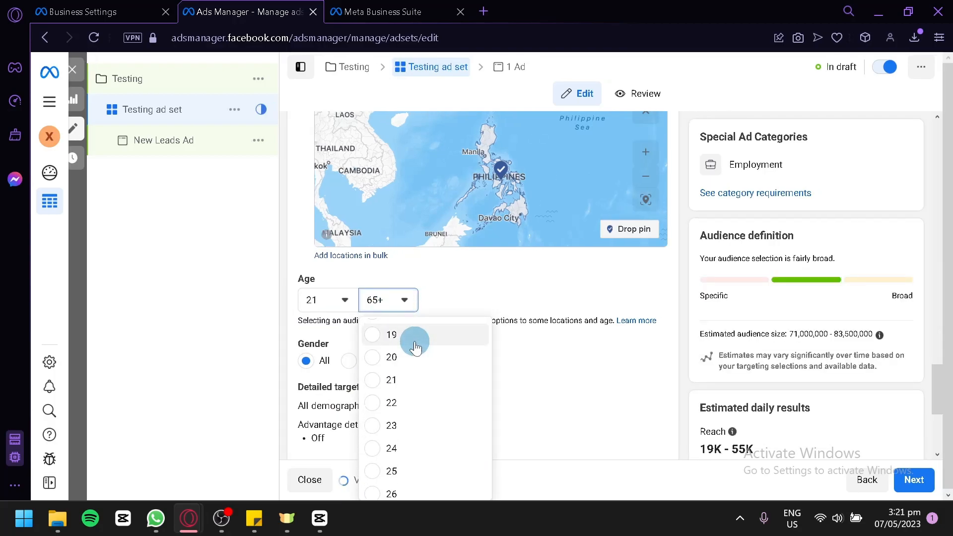
scroll(432, 470, down, 1)
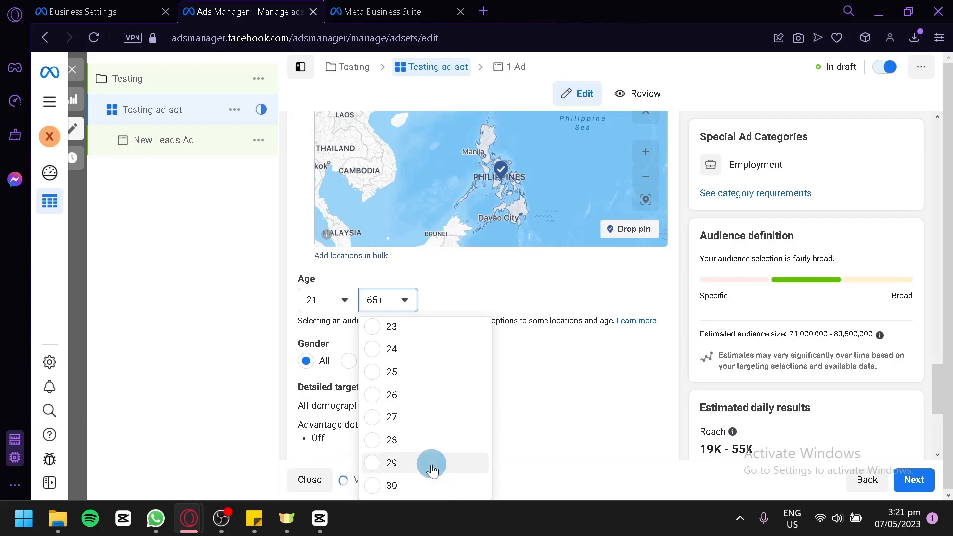
click(432, 464)
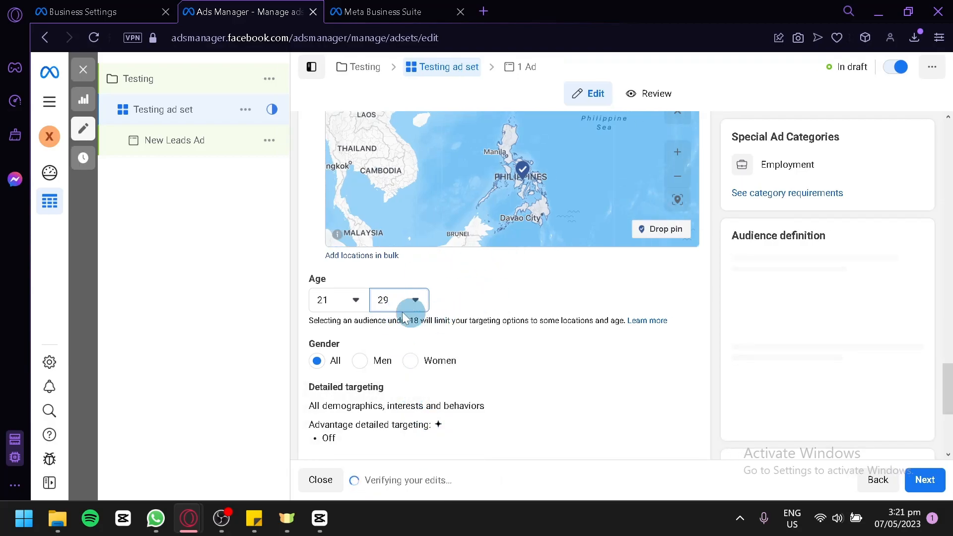
Open the audience's detailed targeting for editing and activate its search for demographics, interests or behaviors.
scroll(401, 365, down, 2)
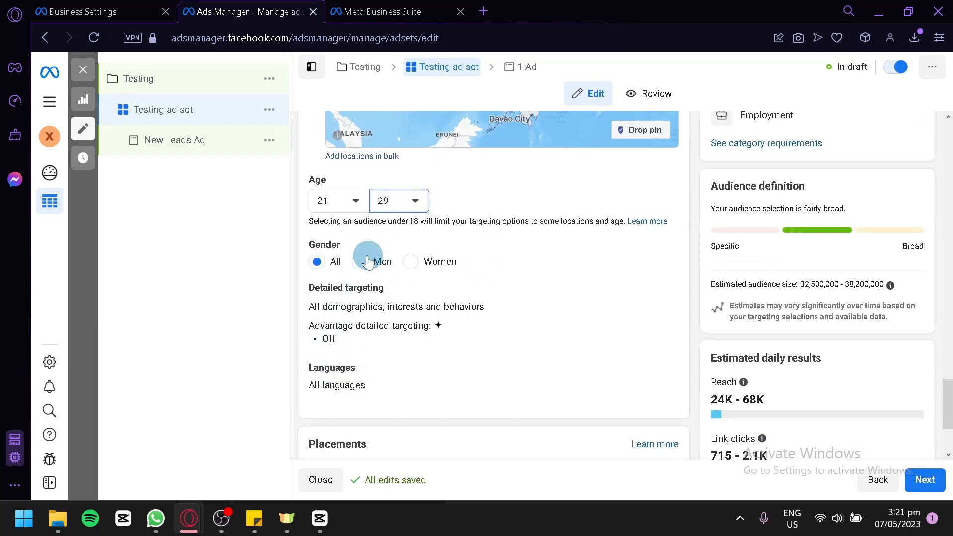
scroll(389, 296, down, 2)
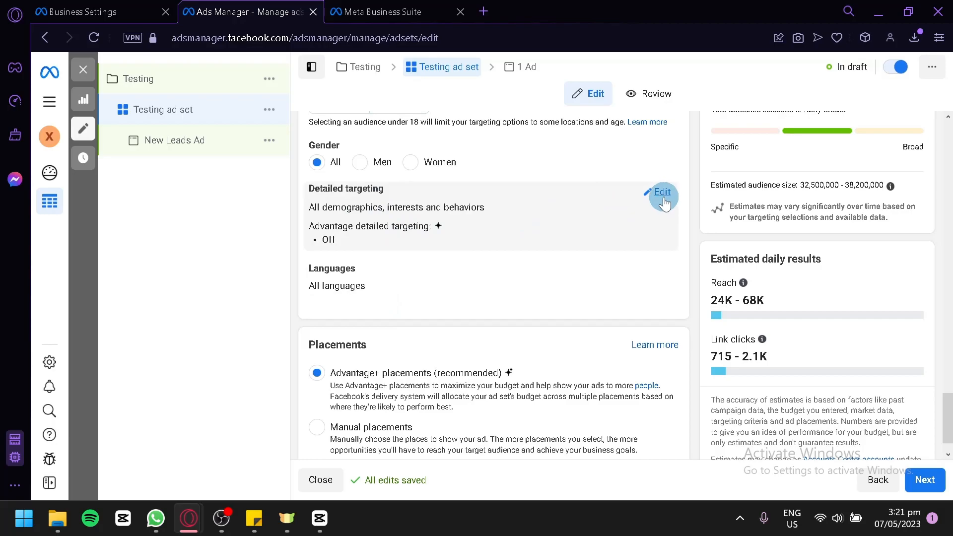
click(660, 193)
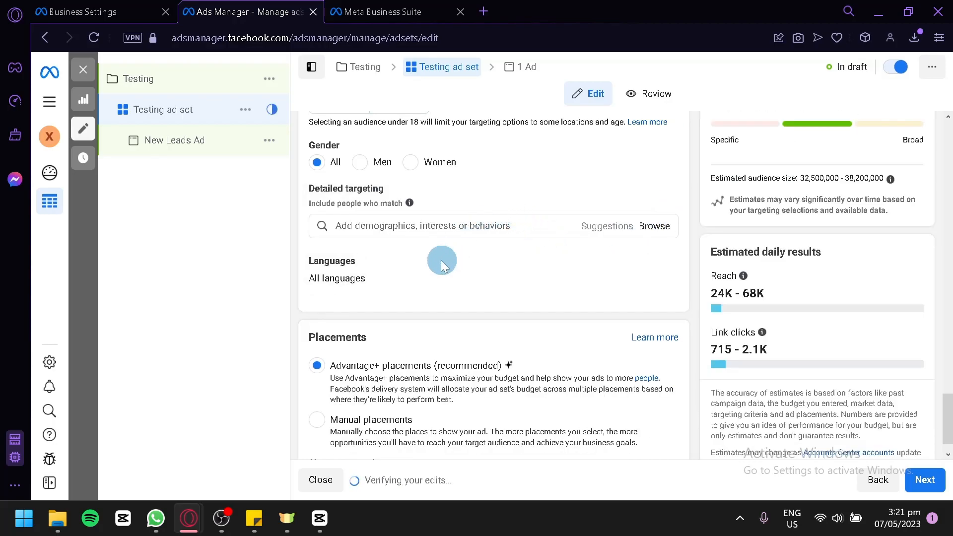
click(387, 233)
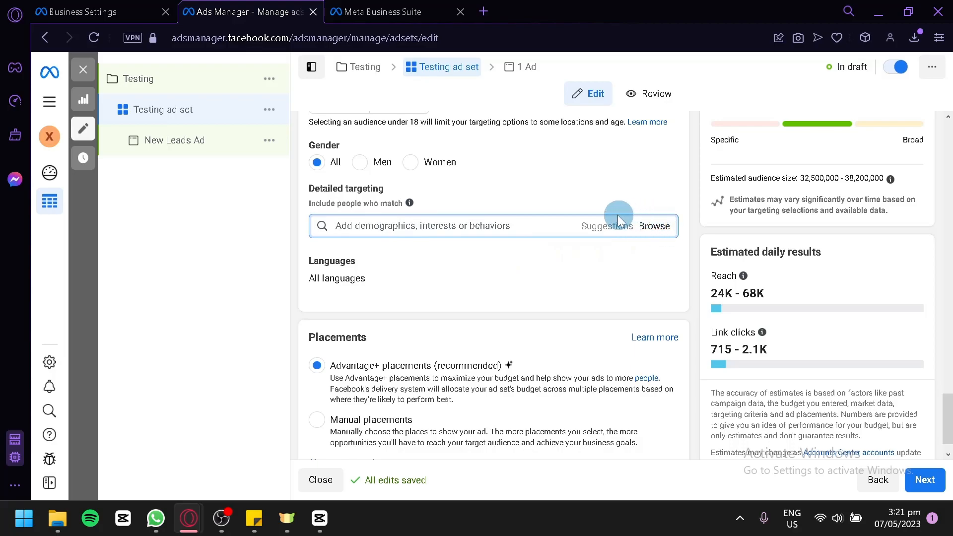
Look over the ad set's placements, audience definition and estimated daily results.
scroll(575, 233, down, 1)
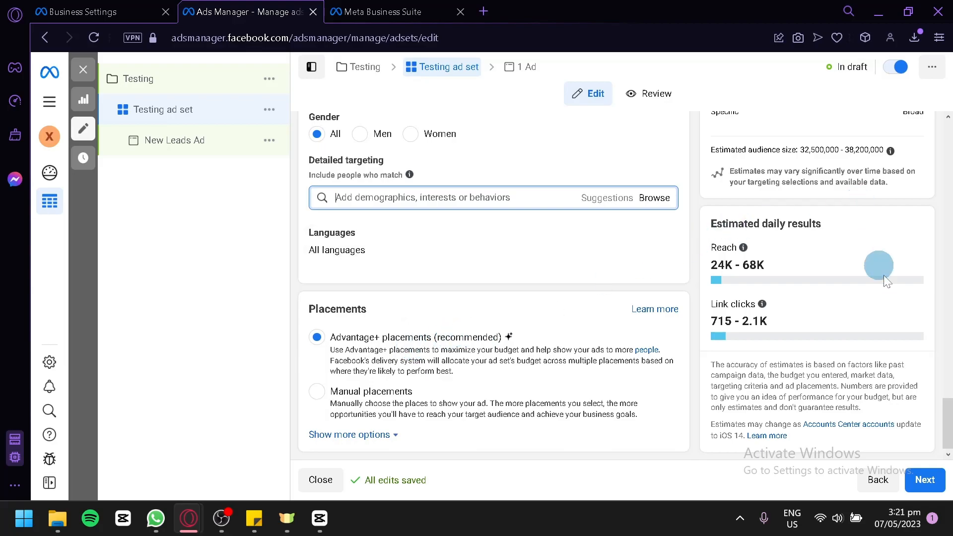
scroll(882, 281, up, 10)
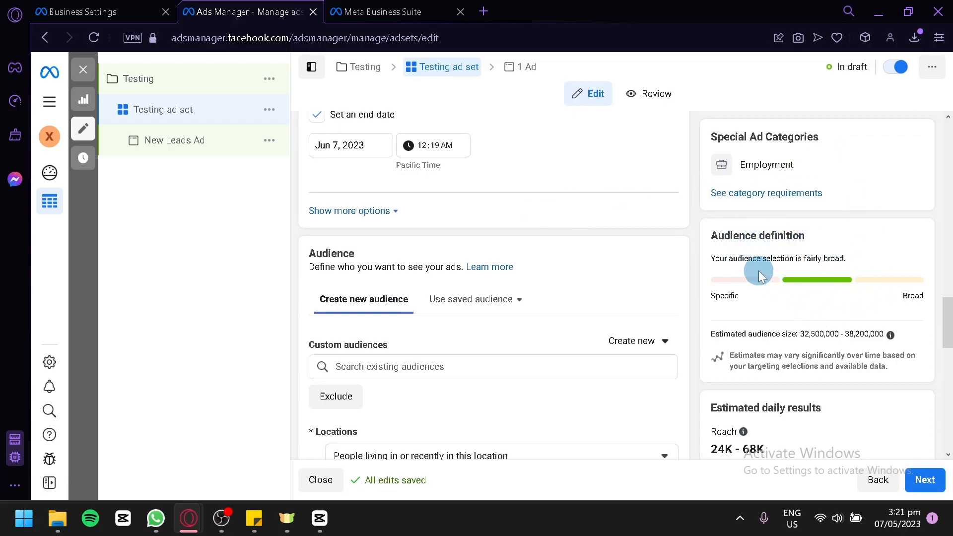
scroll(883, 278, down, 8)
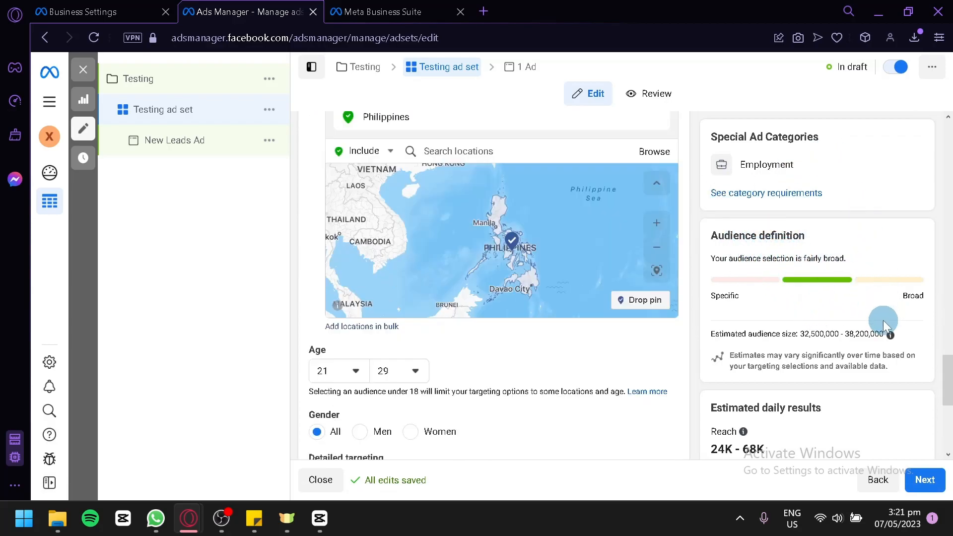
scroll(738, 379, down, 2)
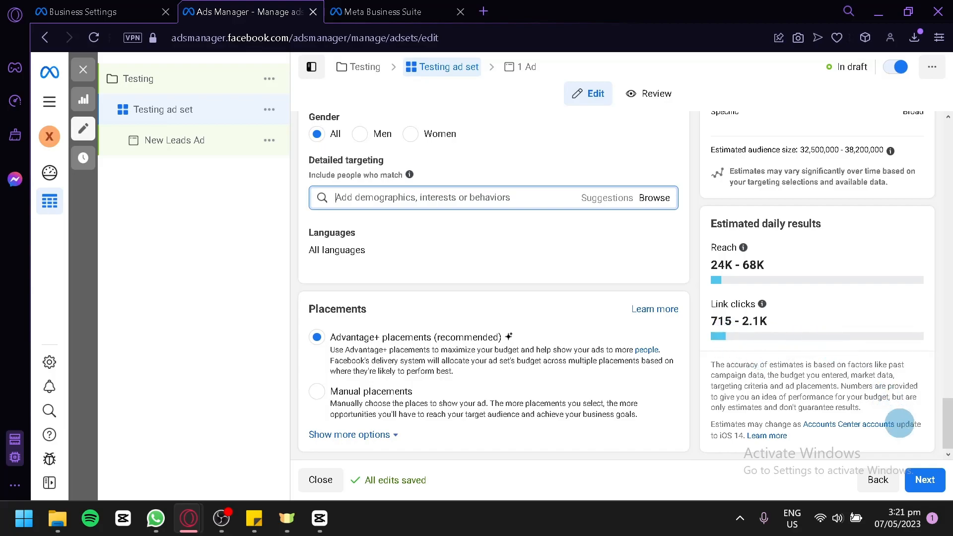
Continue from the ad set to the New Leads Ad and turn on its ad preview.
click(937, 482)
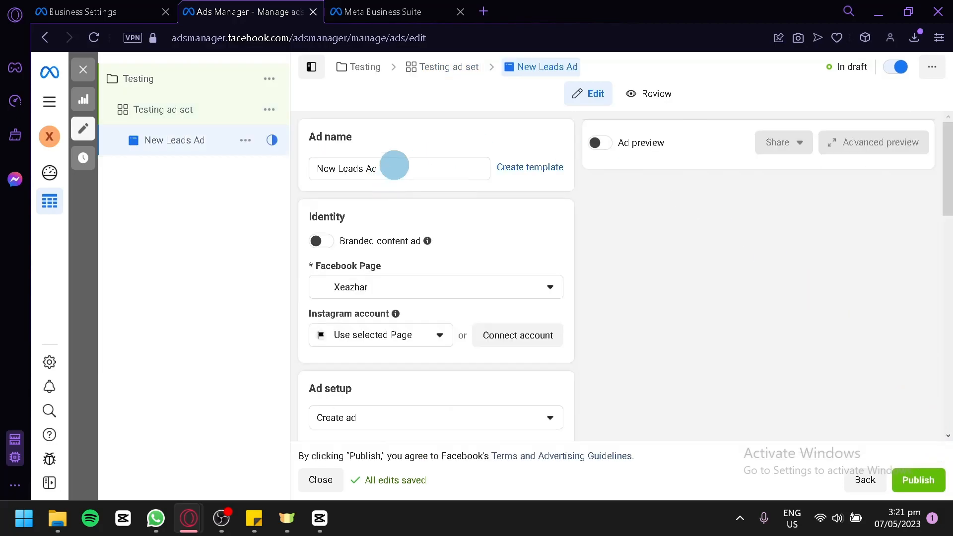
click(439, 164)
drag(440, 164, 222, 173)
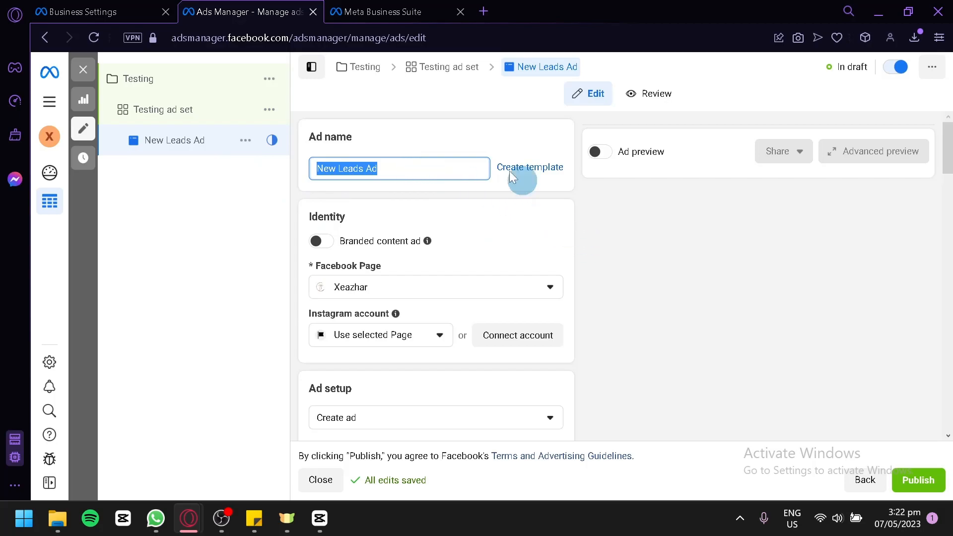
click(607, 153)
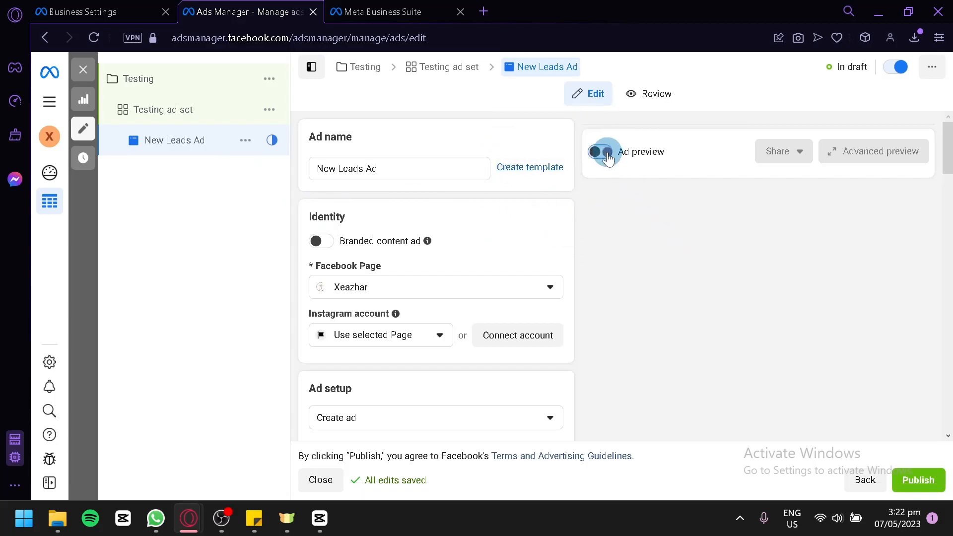
Upload Frame 1.png as the ad's image and continue to the placement crops.
scroll(721, 357, down, 2)
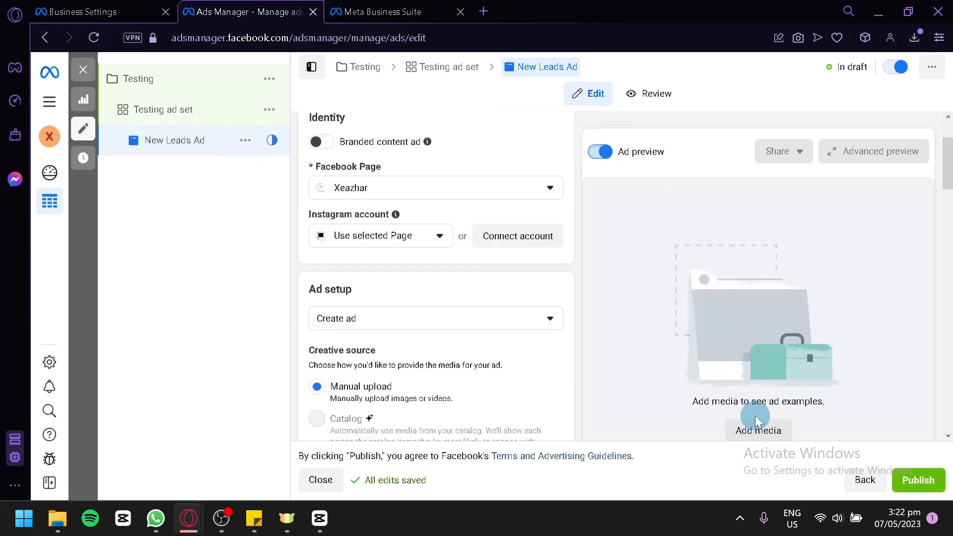
click(769, 424)
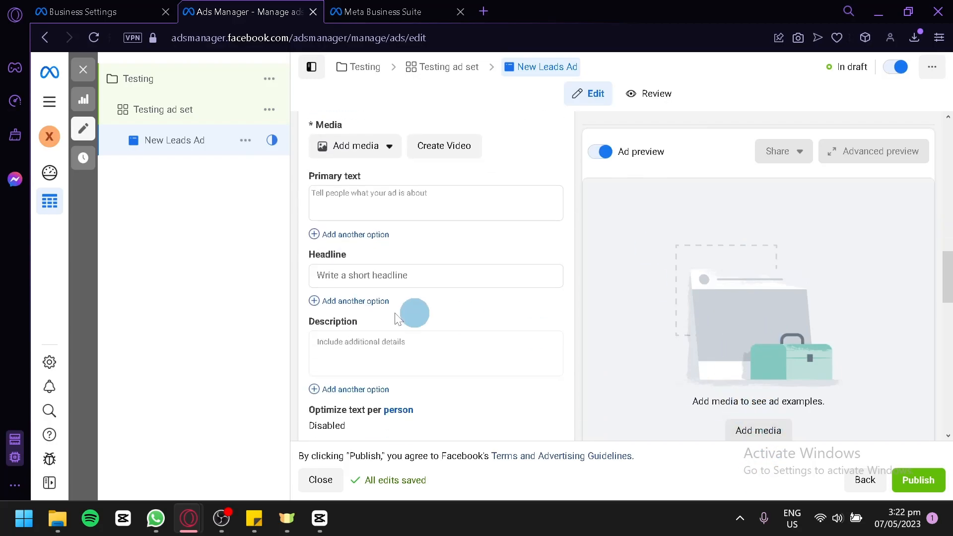
click(378, 147)
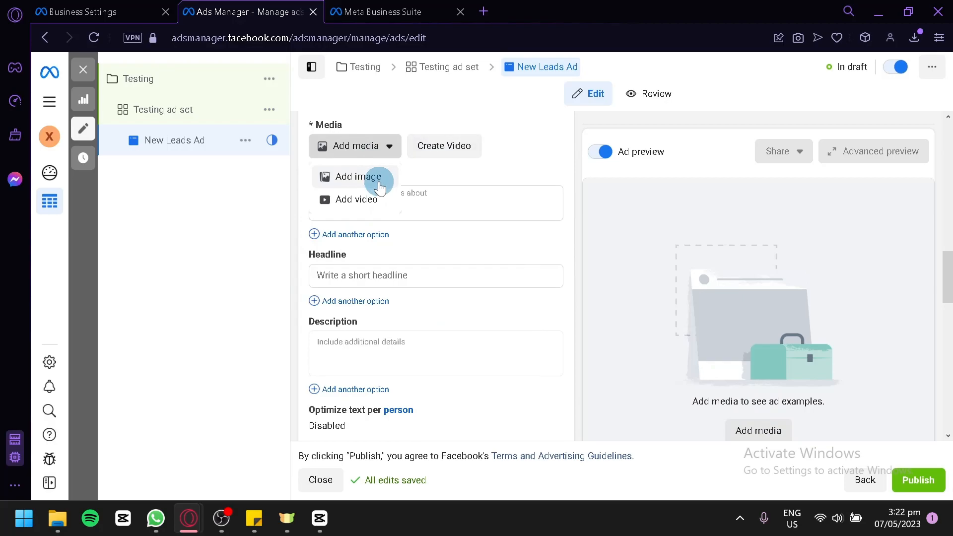
click(380, 183)
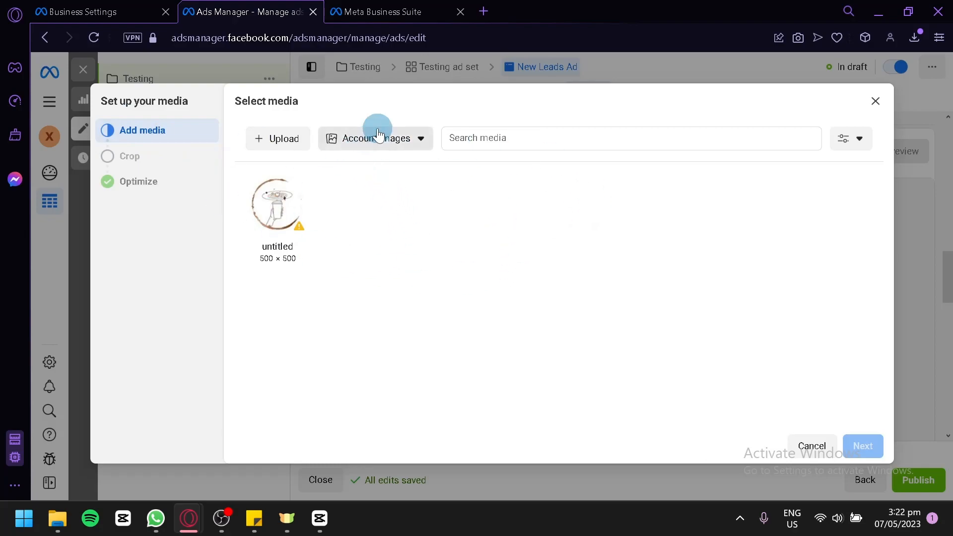
click(291, 135)
click(336, 206)
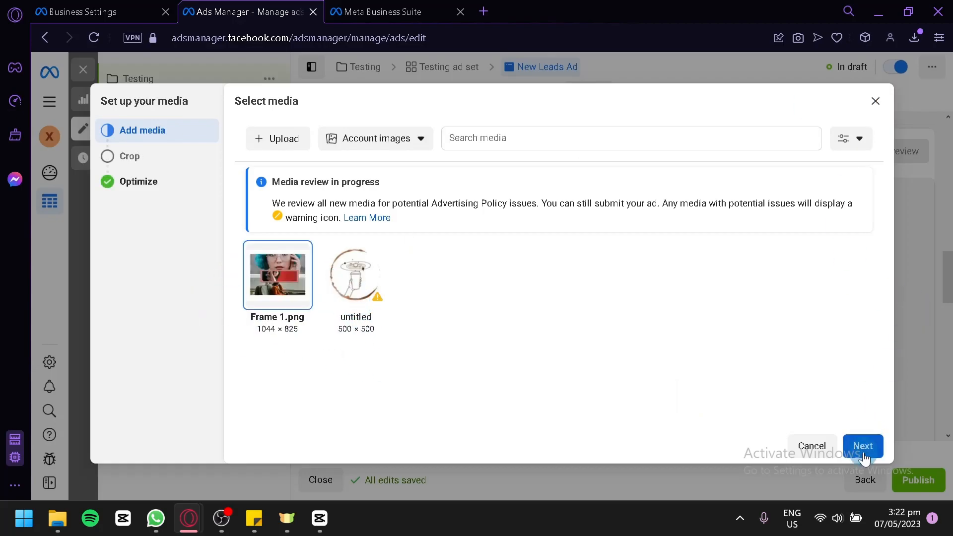
click(862, 446)
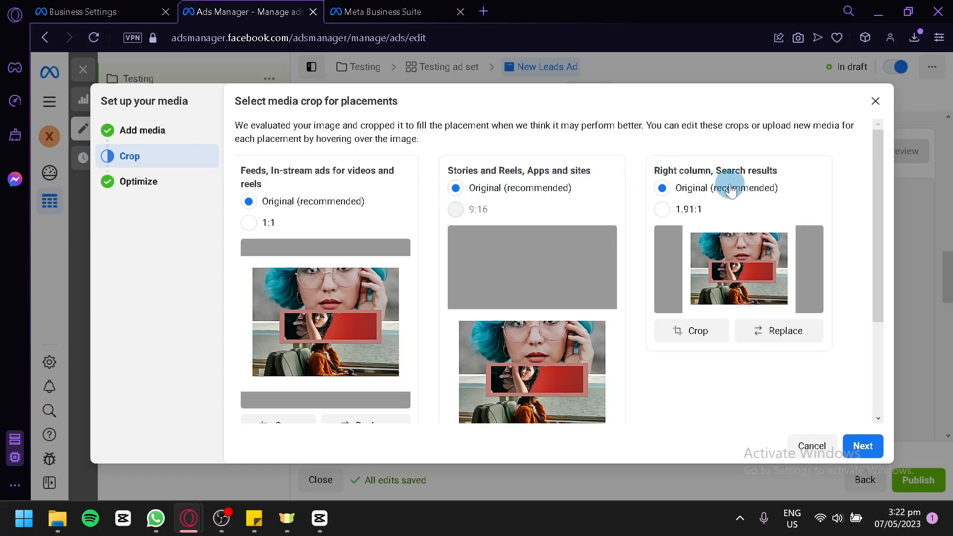
Review the image crops for each placement and choose the 1.91:1 crop for right column and search results.
scroll(623, 291, down, 3)
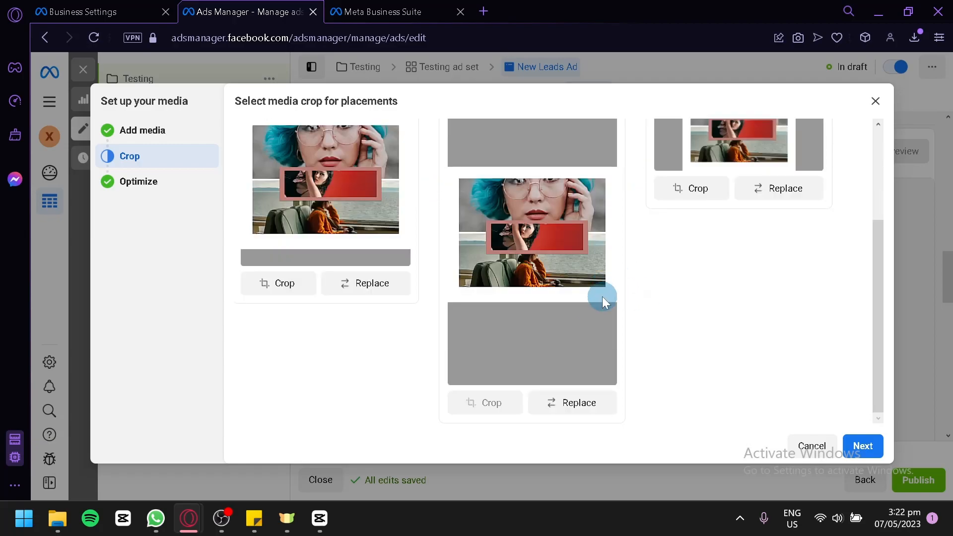
scroll(610, 291, up, 3)
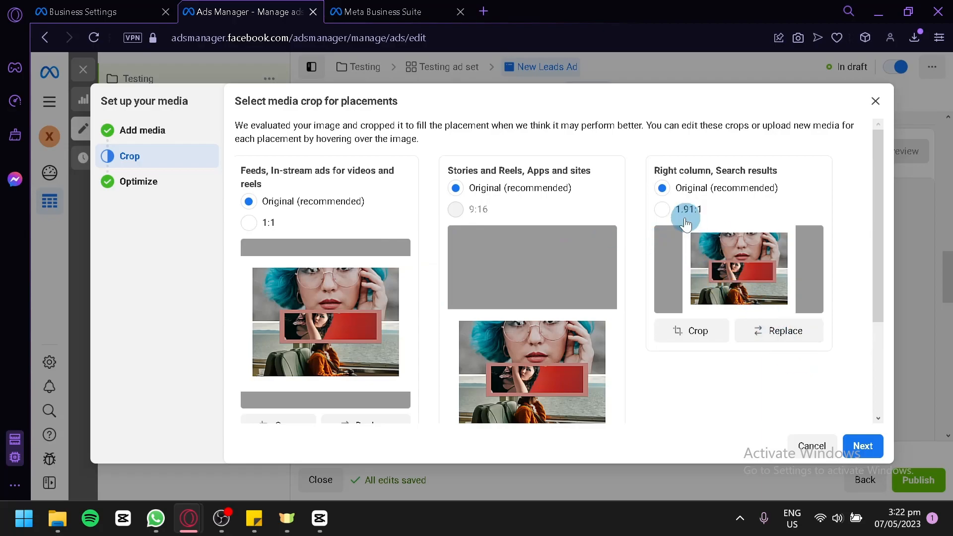
click(669, 210)
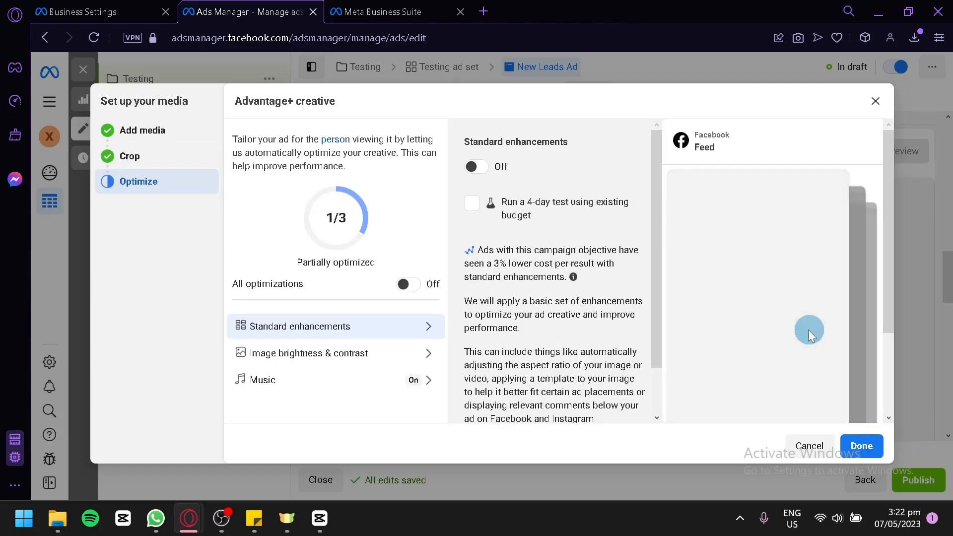
Look over the Advantage+ creative standard enhancements and finish the media setup with them left off.
scroll(470, 220, down, 2)
scroll(470, 220, up, 2)
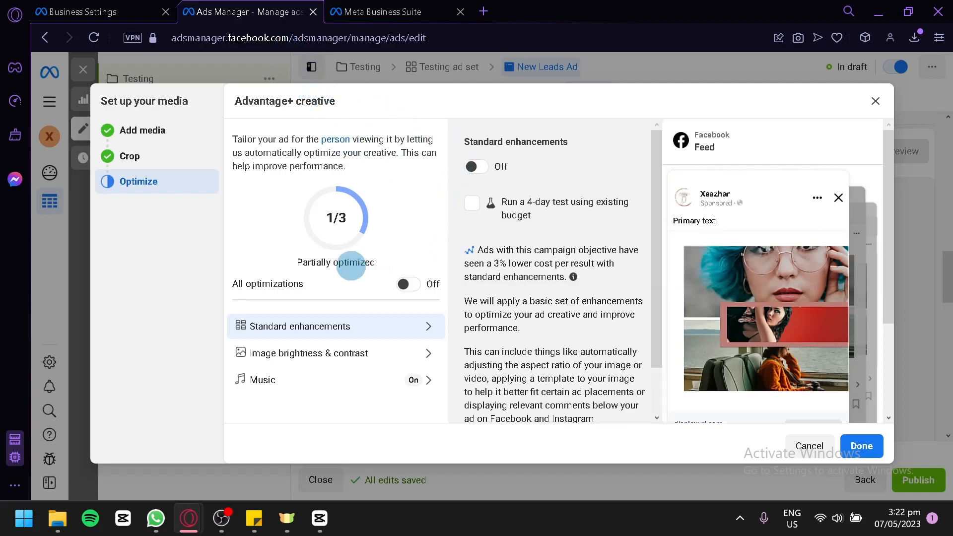
scroll(546, 238, down, 1)
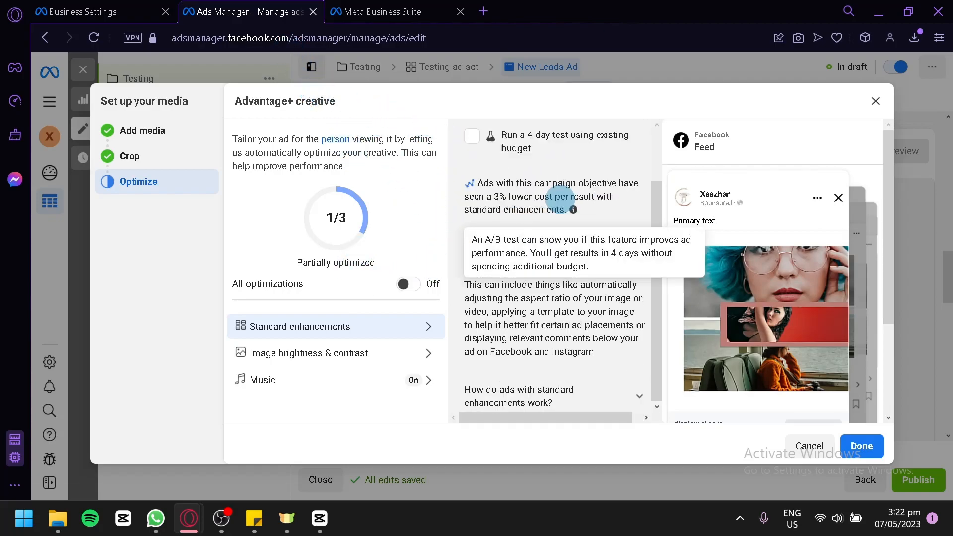
click(863, 450)
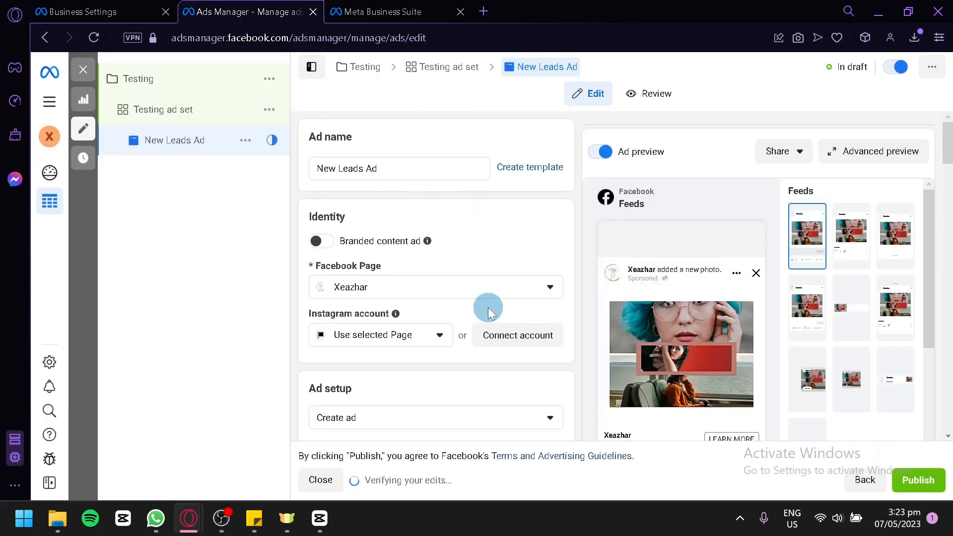
Review the ad's identity, setup, creative text, call to action, destination, languages and tracking settings.
scroll(427, 285, down, 2)
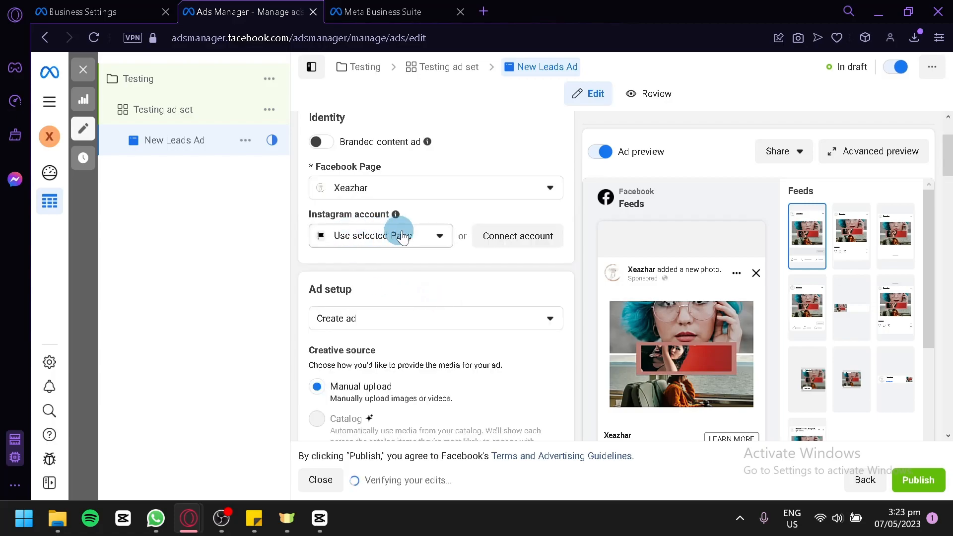
scroll(425, 273, down, 2)
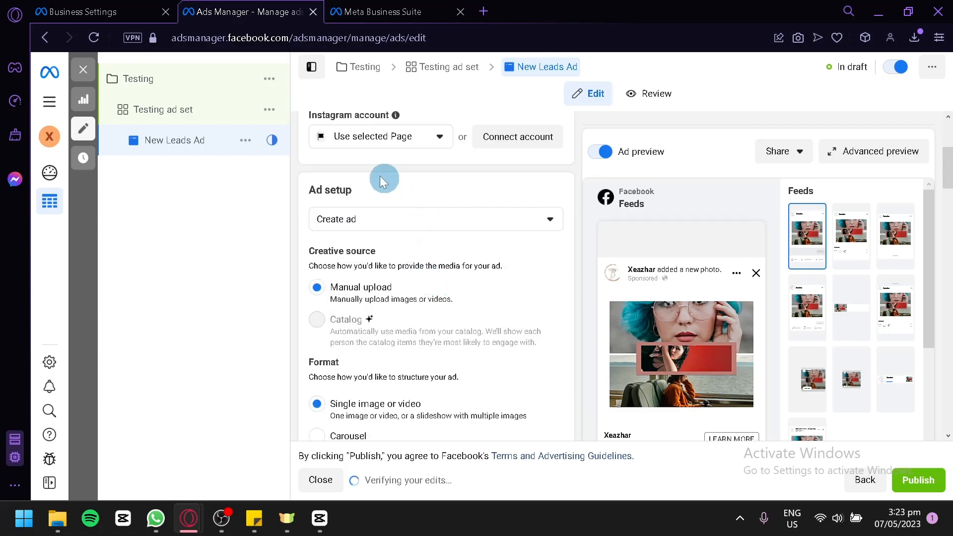
scroll(395, 204, down, 8)
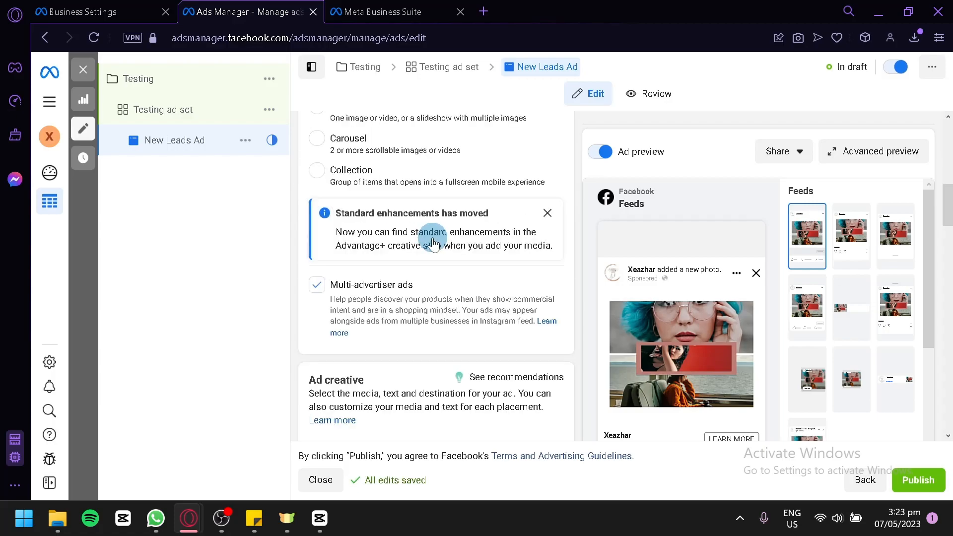
scroll(432, 243, down, 10)
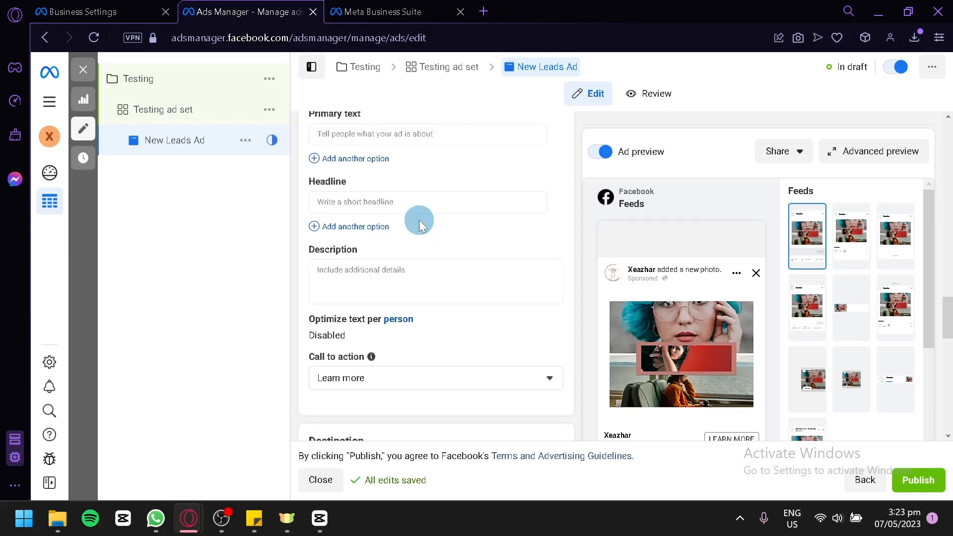
scroll(419, 221, up, 2)
scroll(412, 300, down, 2)
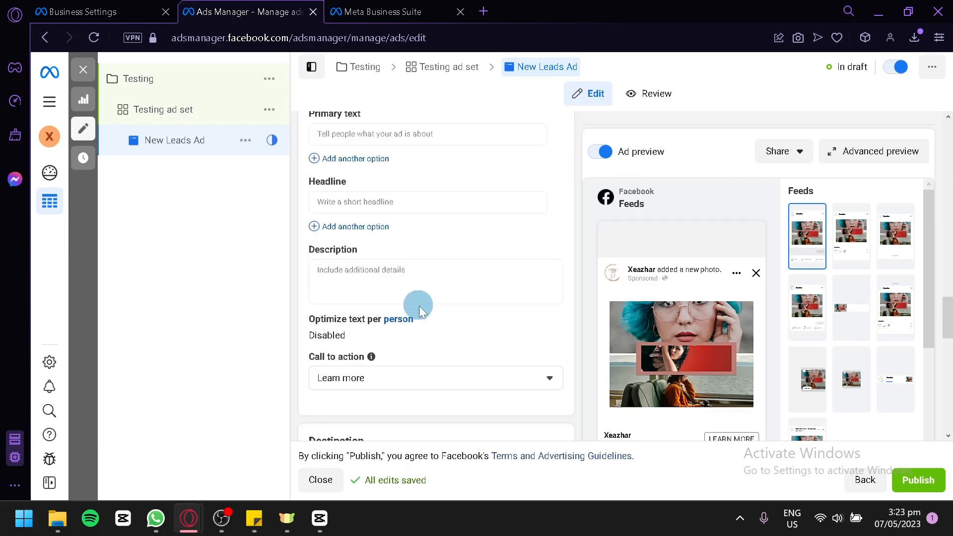
scroll(407, 273, down, 2)
mouse_move(371, 257)
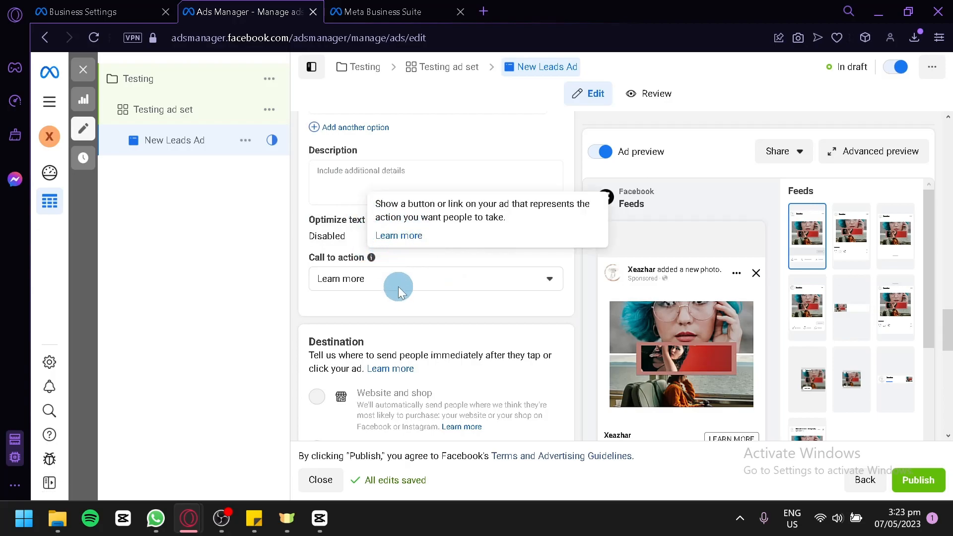
scroll(403, 291, down, 2)
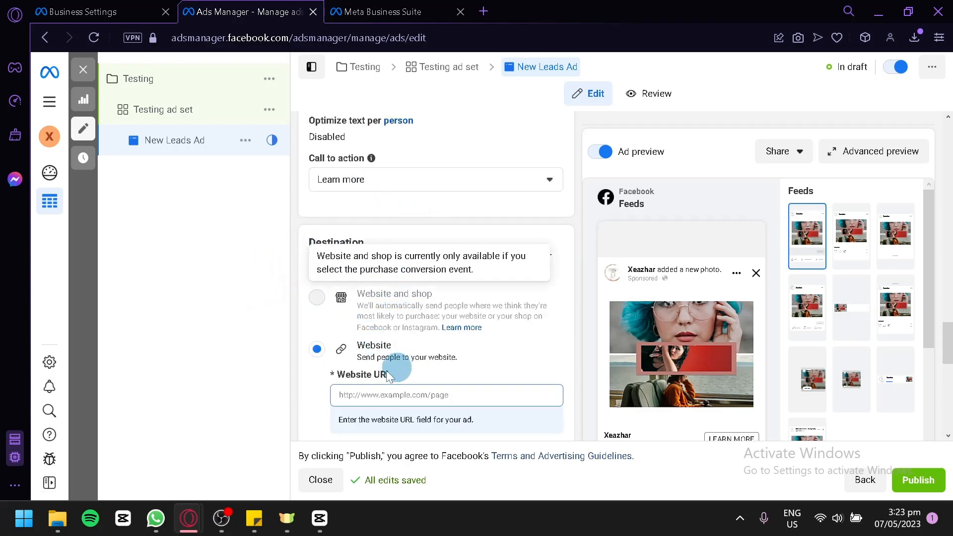
scroll(412, 322, down, 6)
scroll(433, 342, down, 5)
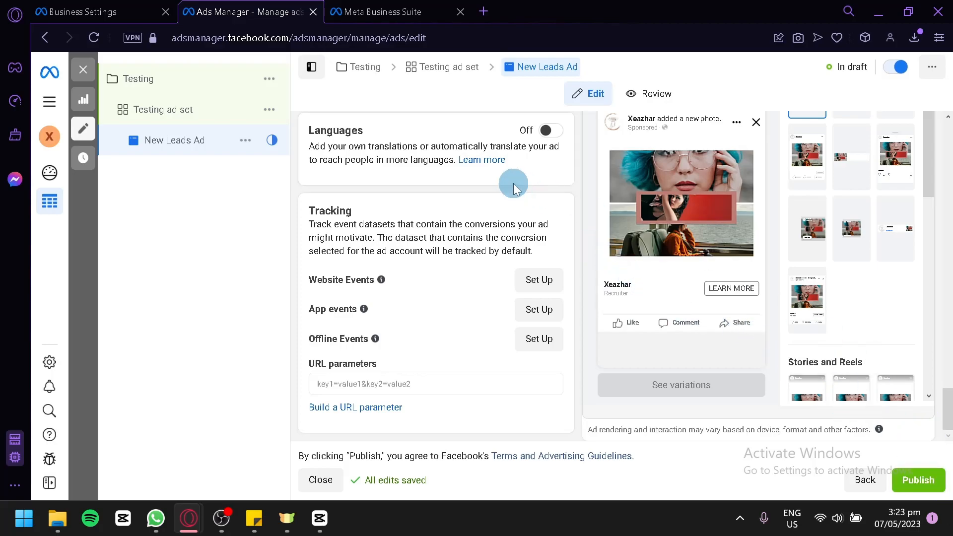
Examine the ad's previews for feeds, in-stream ads, search results, and apps and sites.
scroll(836, 288, up, 4)
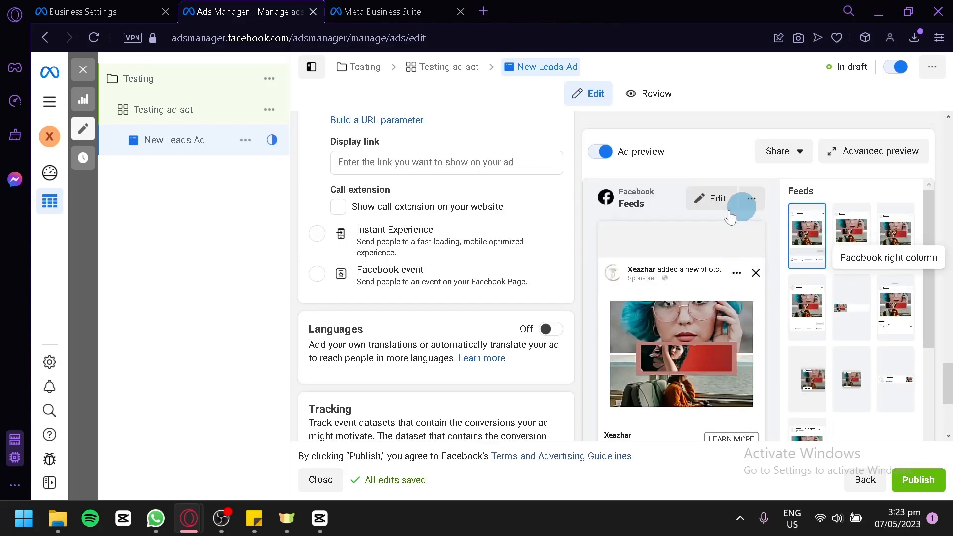
scroll(745, 261, down, 2)
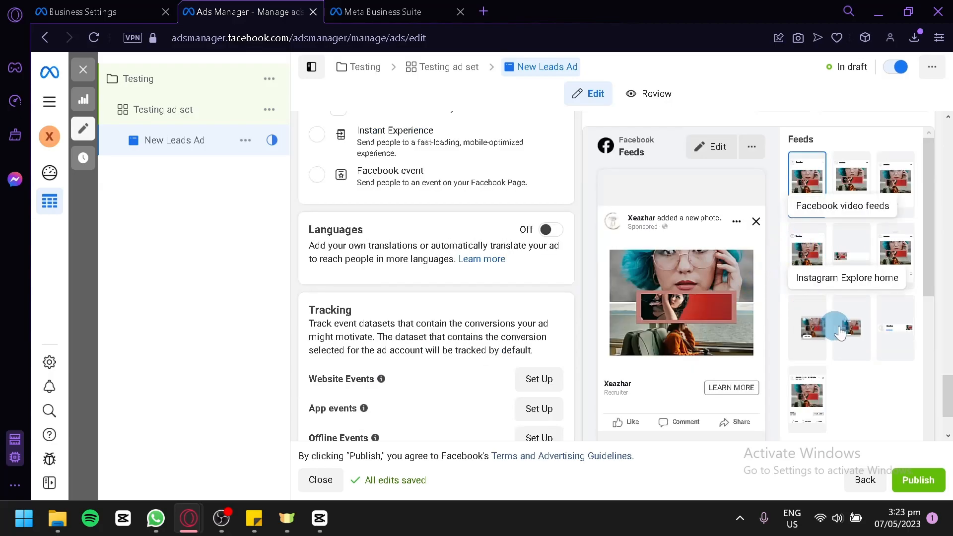
scroll(857, 347, down, 5)
scroll(855, 348, down, 1)
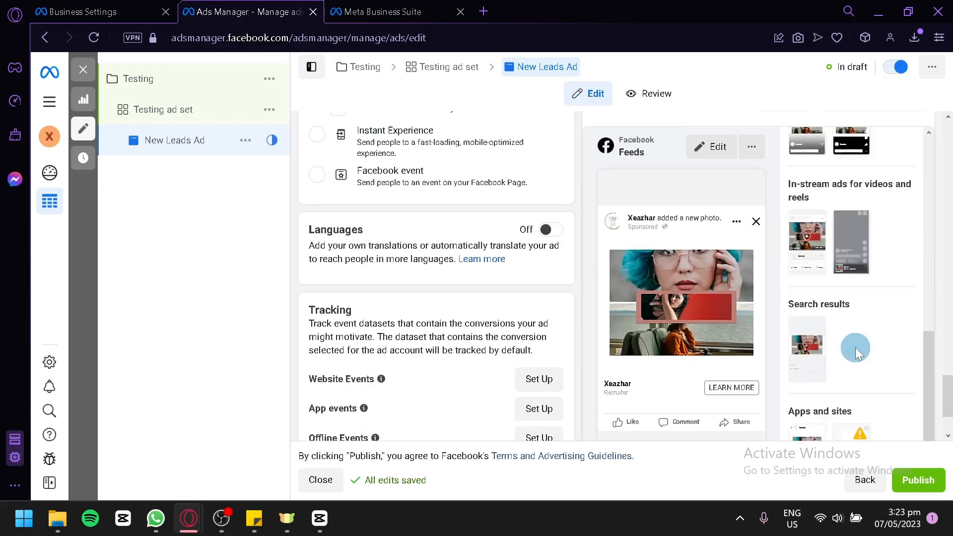
scroll(838, 415, down, 2)
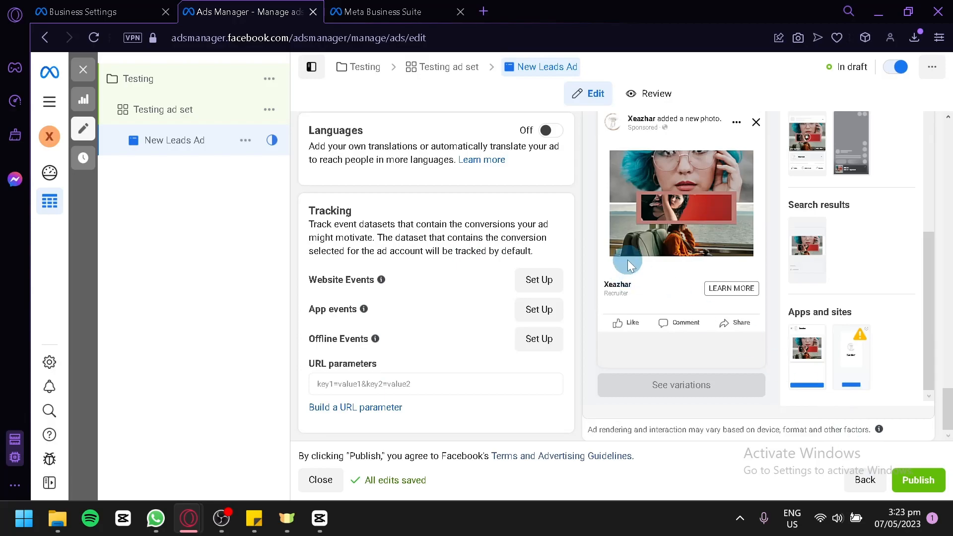
click(912, 484)
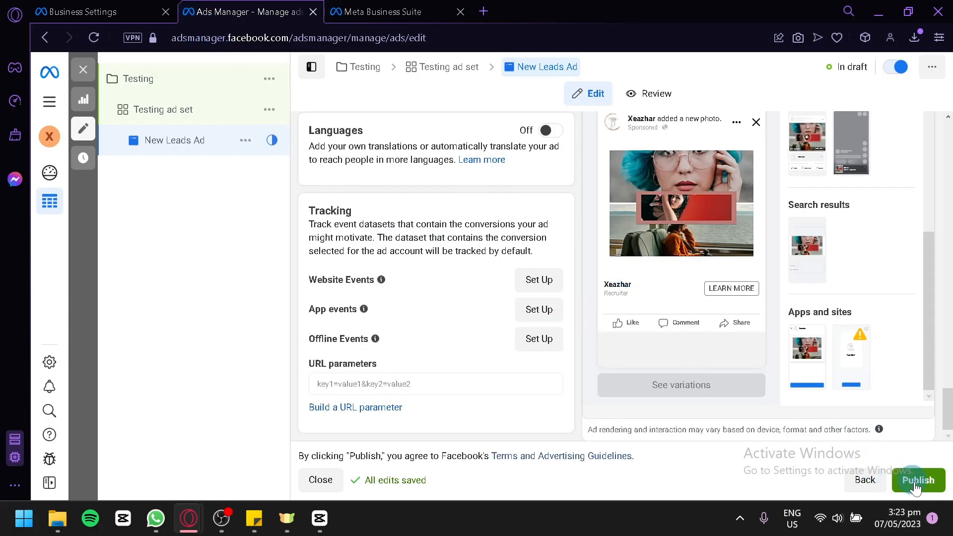
Check the ads summary in Meta Business Suite and return to the Xeazhar ad account in Business Settings.
click(158, 9)
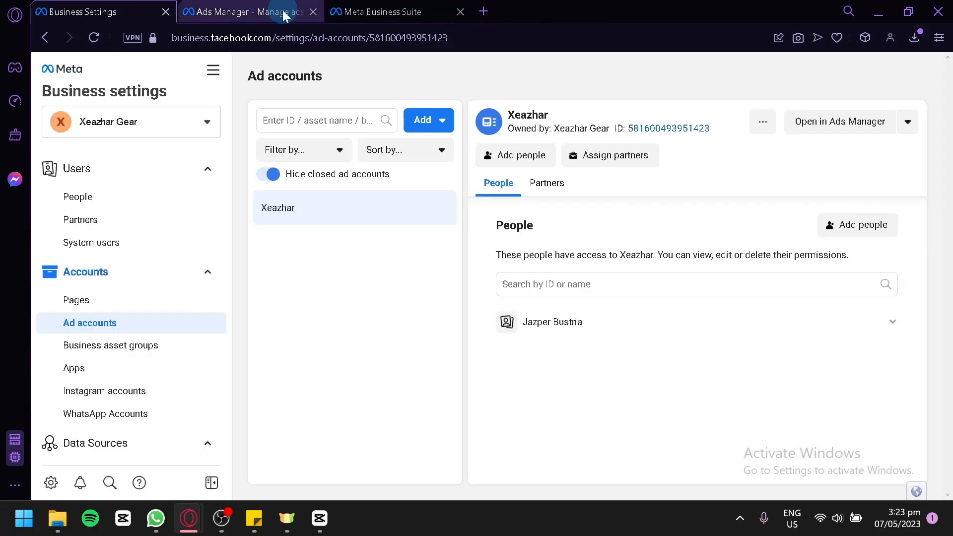
click(384, 11)
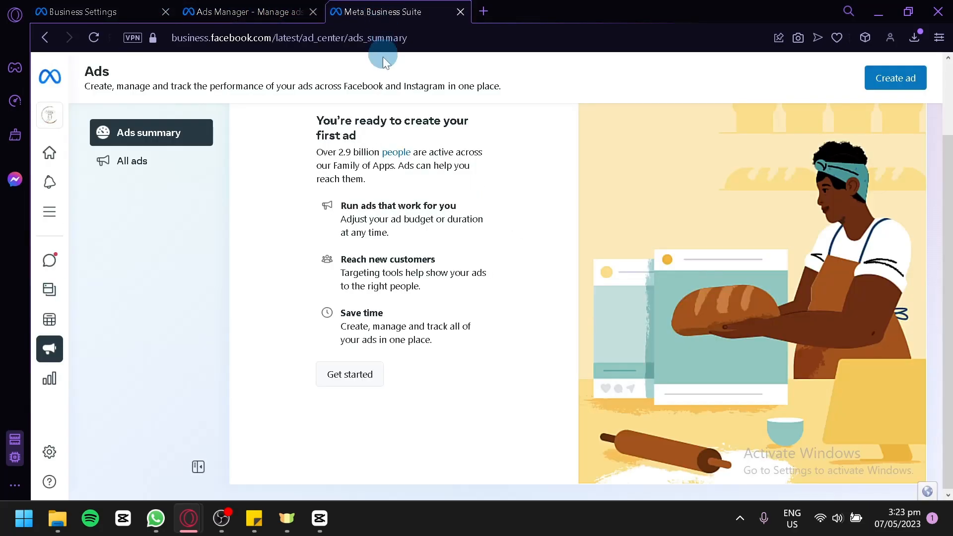
click(128, 10)
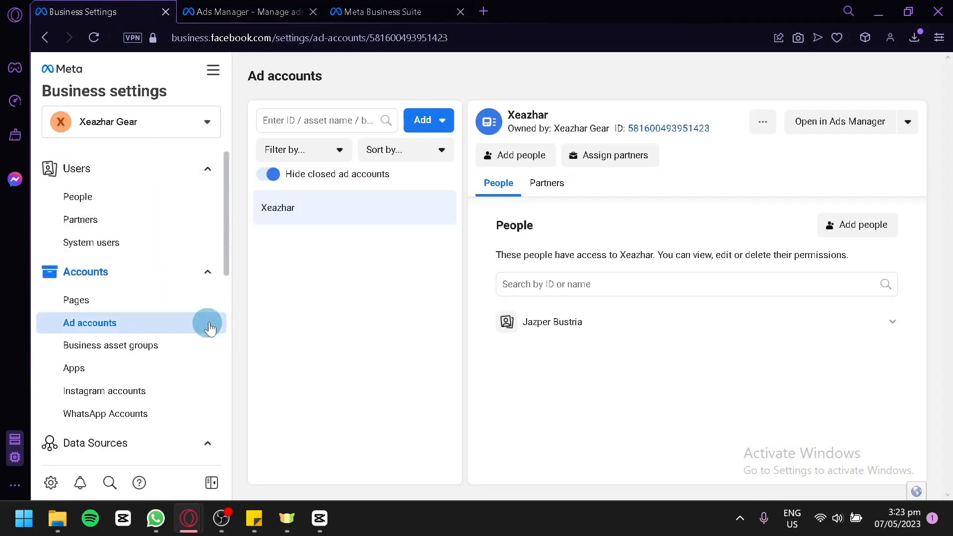